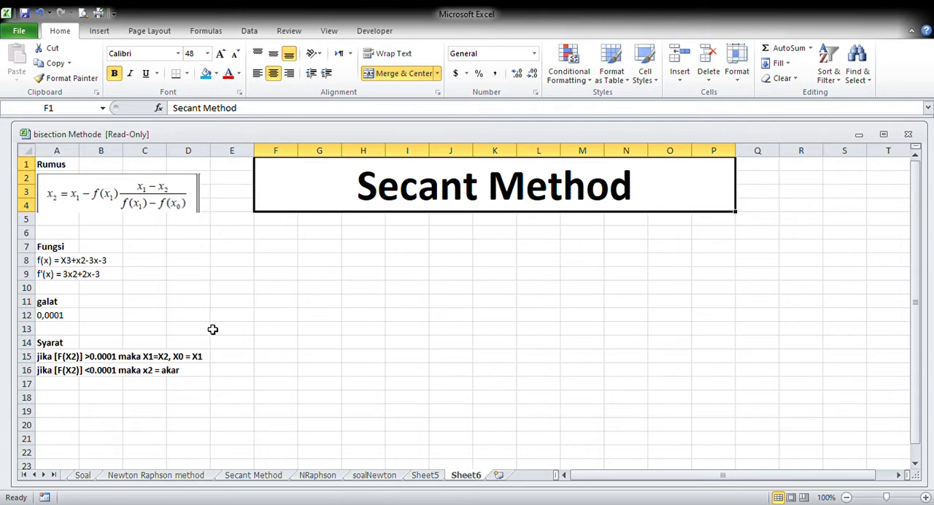
left_click(47, 260)
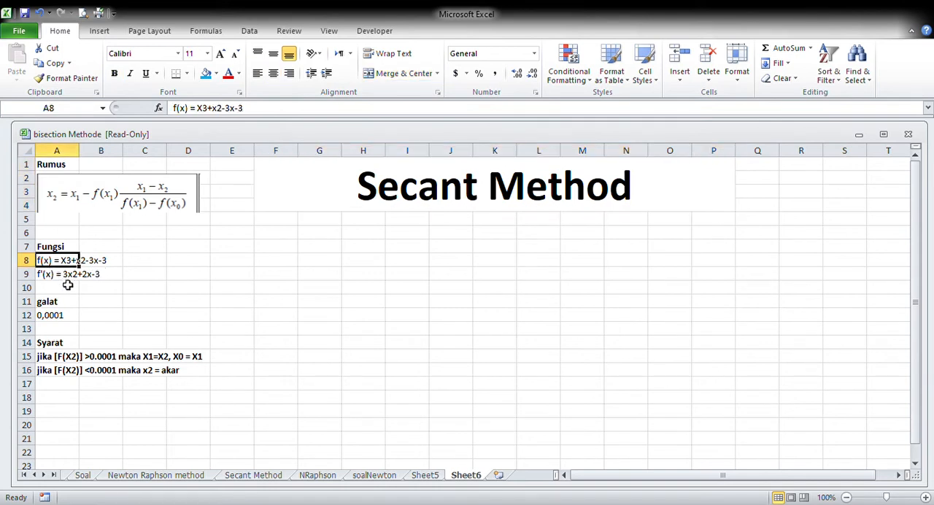
left_click(90, 292)
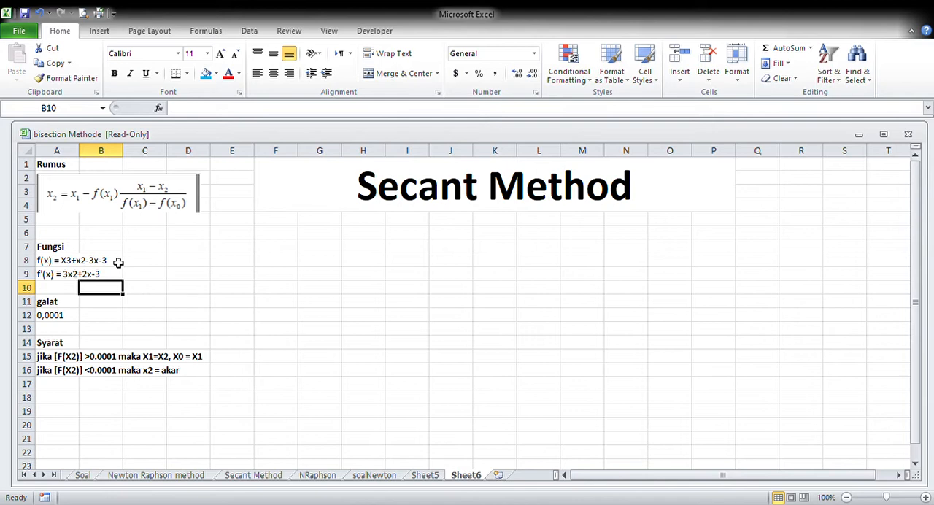
left_click(90, 201)
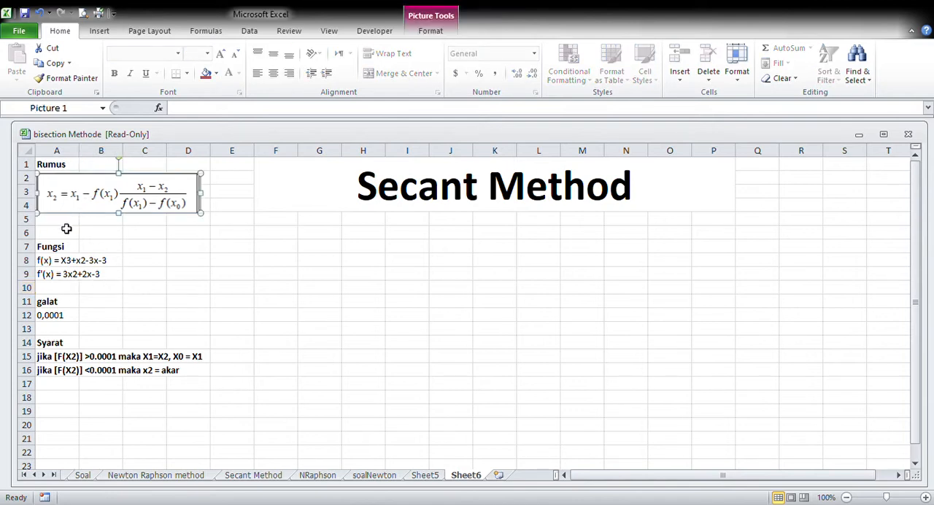
Delete the derivative line f'(x) = 3x2+2x-3 from cell A9
left_click(48, 276)
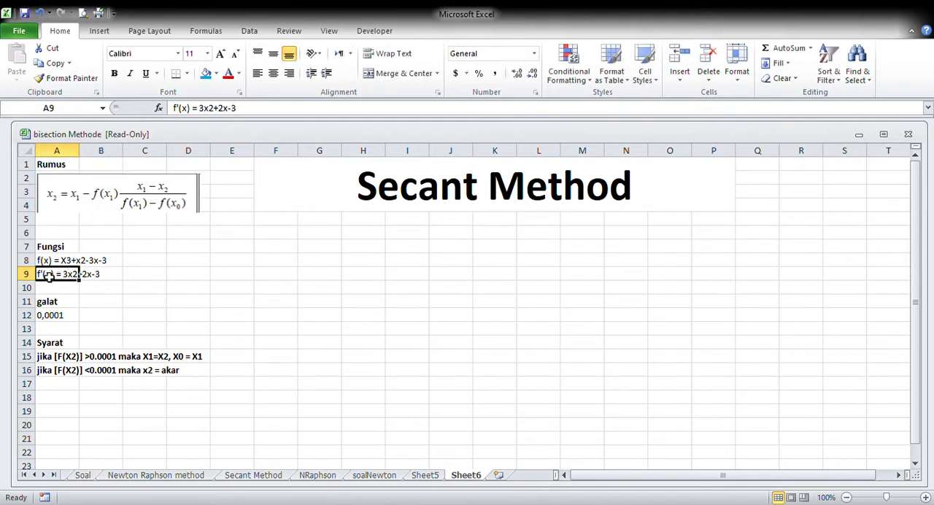
key("BackSpace")
left_click(86, 293)
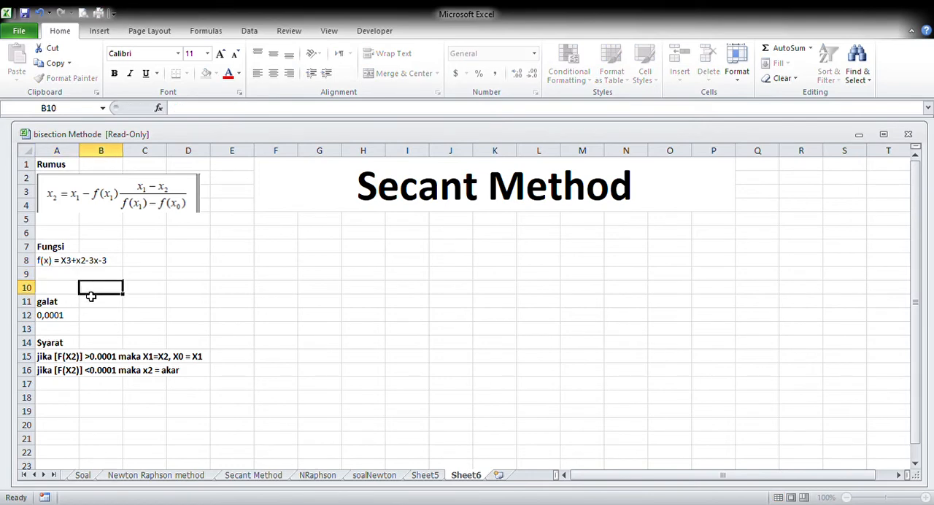
left_click(68, 305)
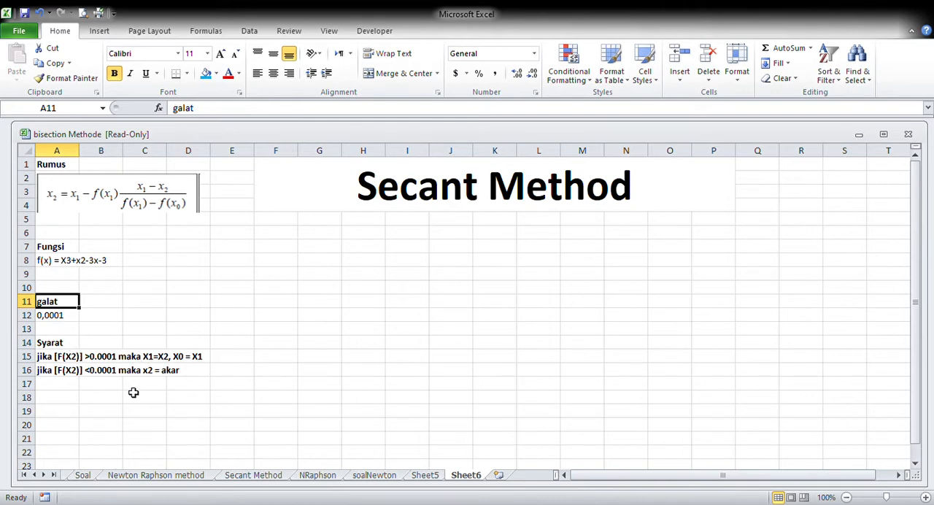
Enter the iteration table headers N0, X0 and x1 in cells F6 to H6
left_click(268, 235)
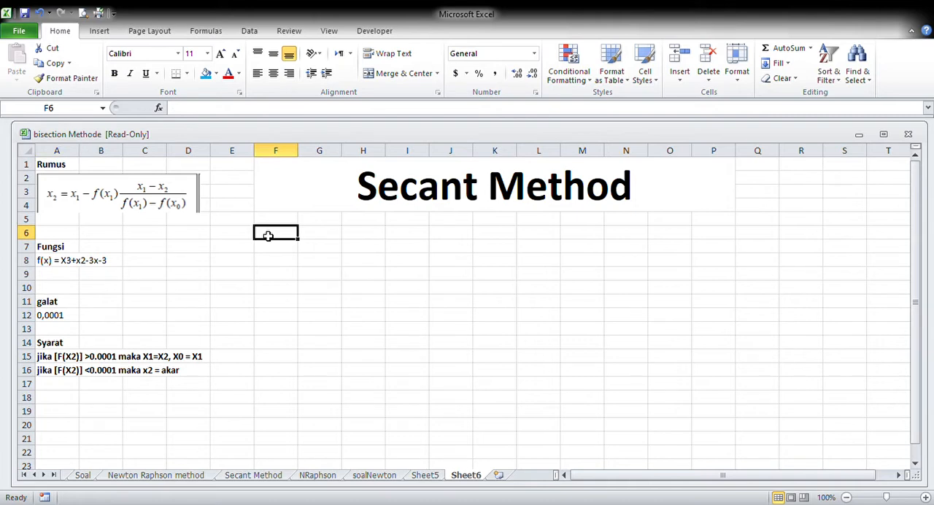
type("N0")
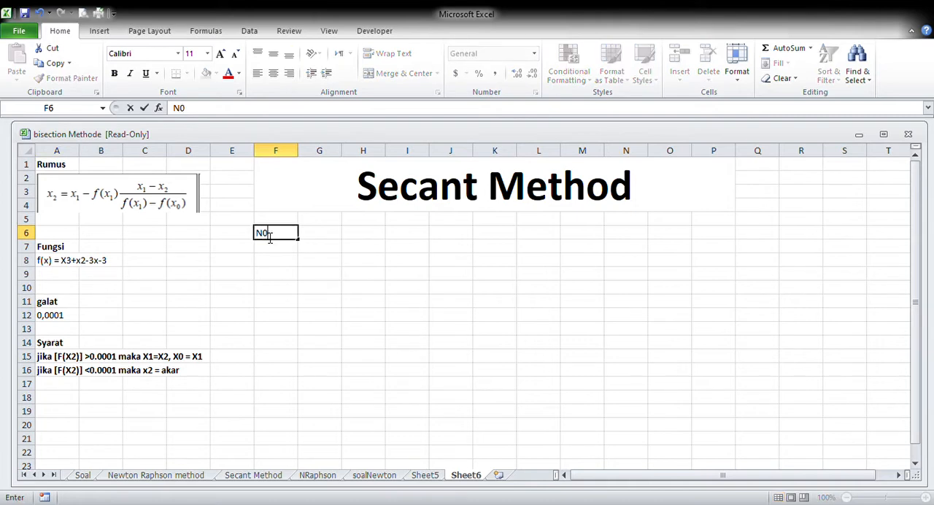
key("Tab")
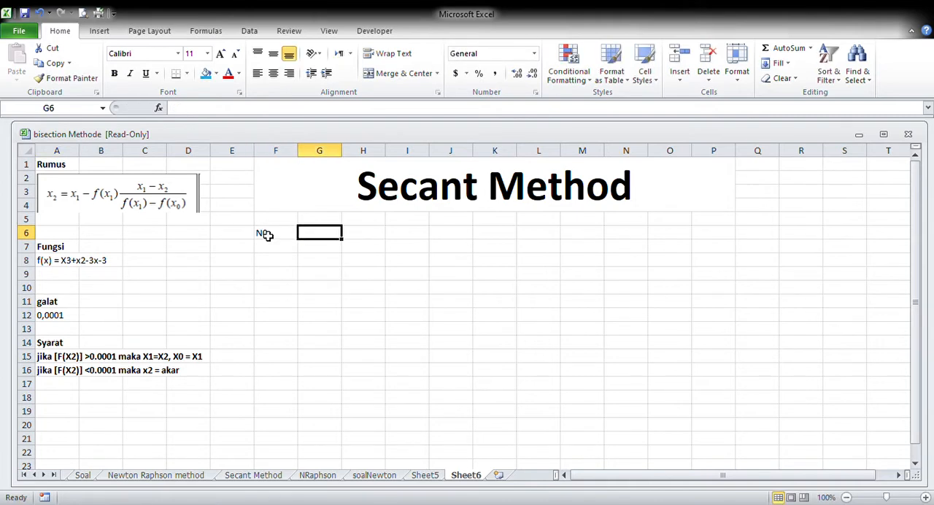
type("X0")
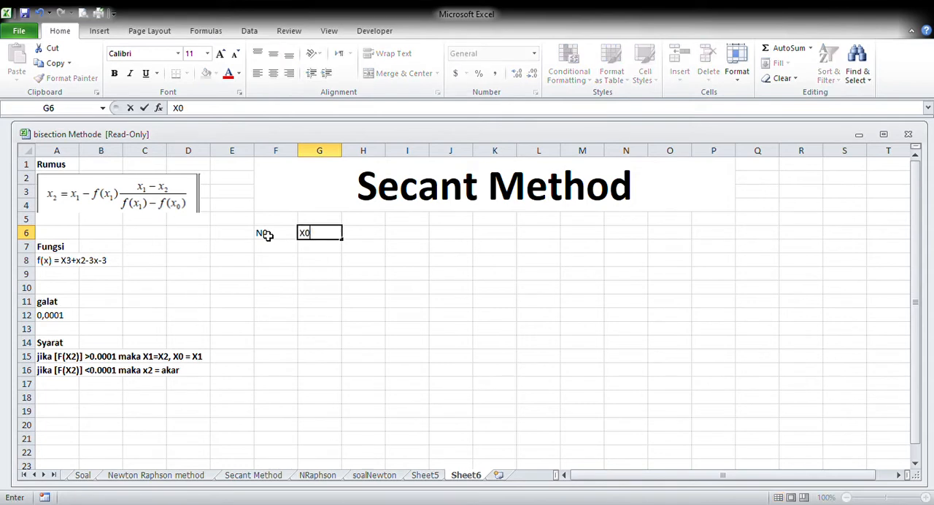
key("BackSpace")
type("0")
key("Tab")
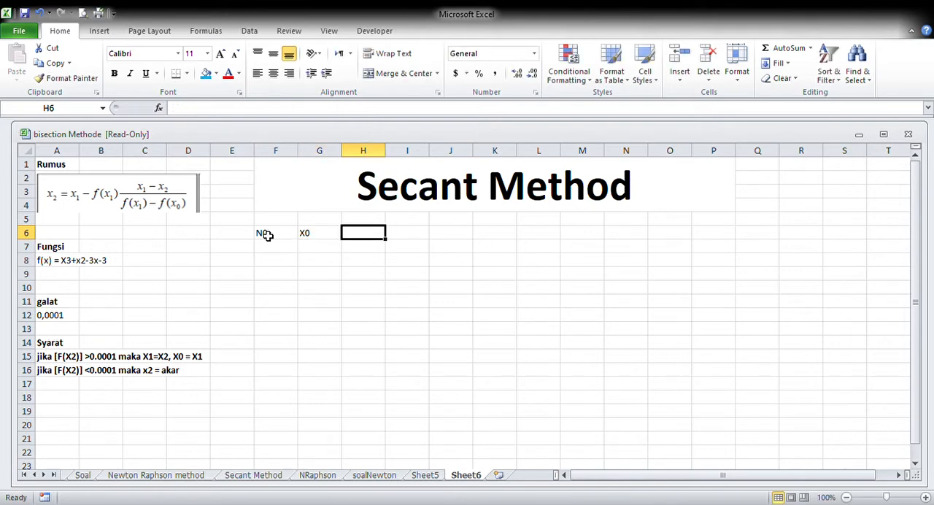
type("x1")
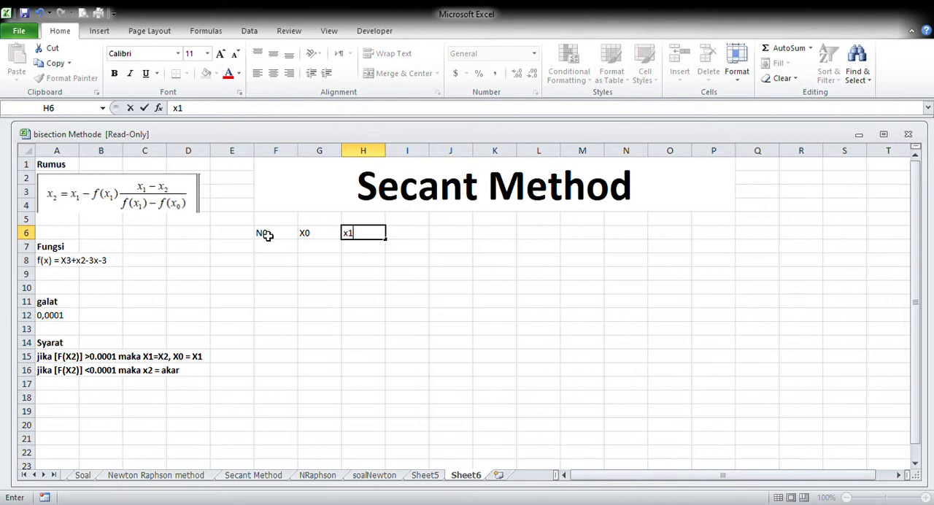
key("Tab")
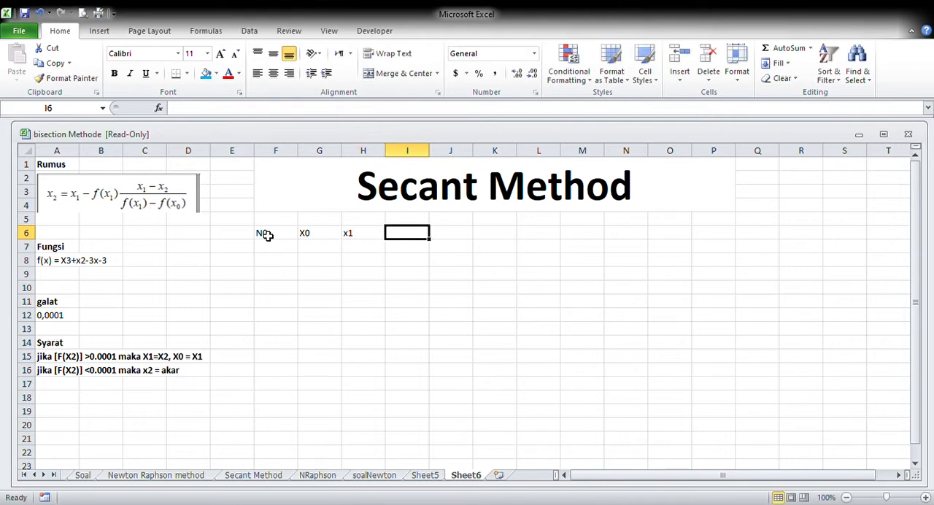
Enter the column headers f(x1) in I6 and f(X2) in J6
type("f(x")
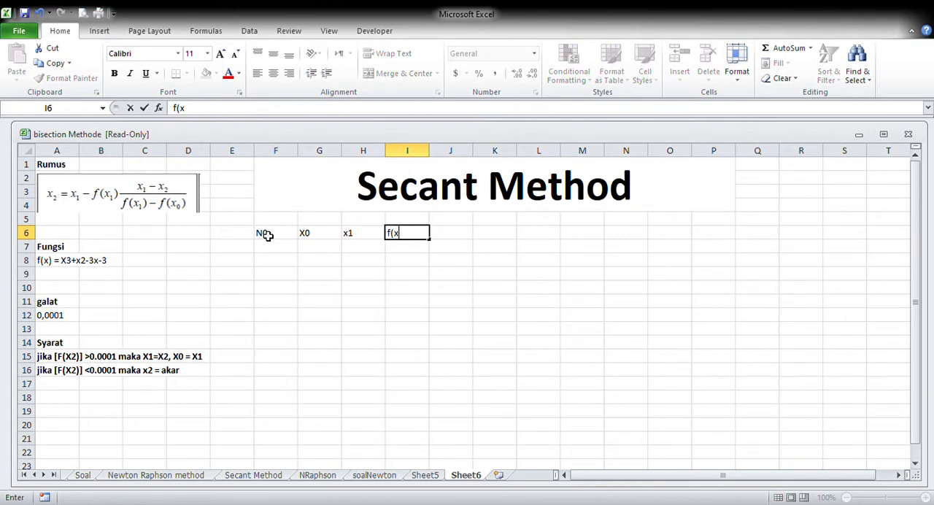
type("1")
key("BackSpace")
key("BackSpace")
type("x1)")
key("Tab")
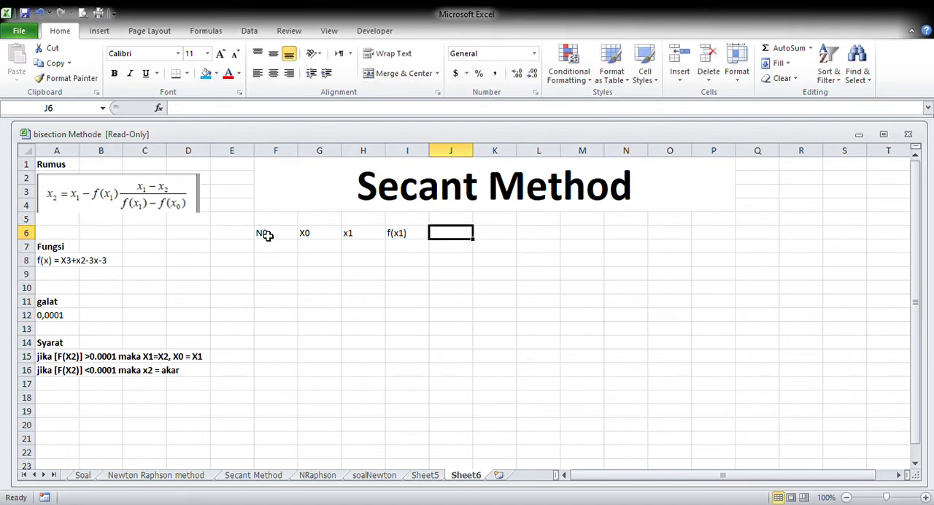
type("f(")
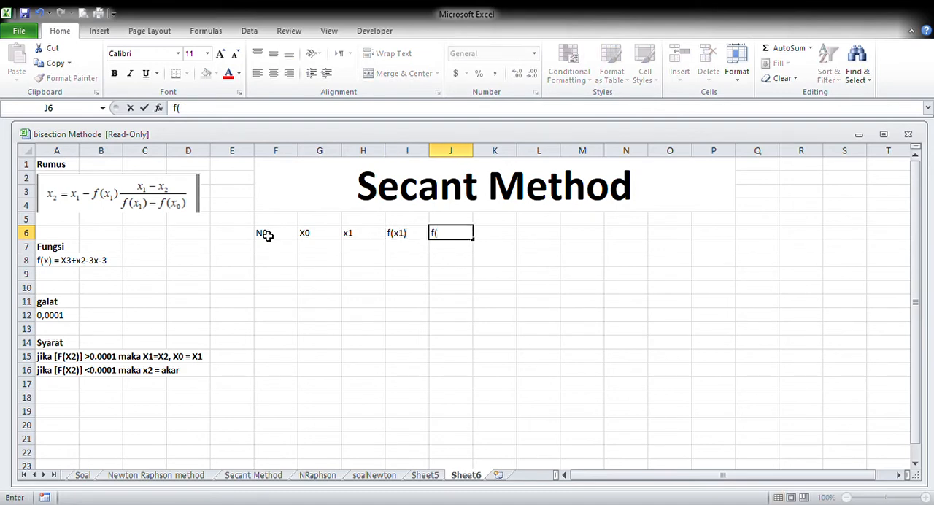
type("X")
key("BackSpace")
type("X2)")
key("Tab")
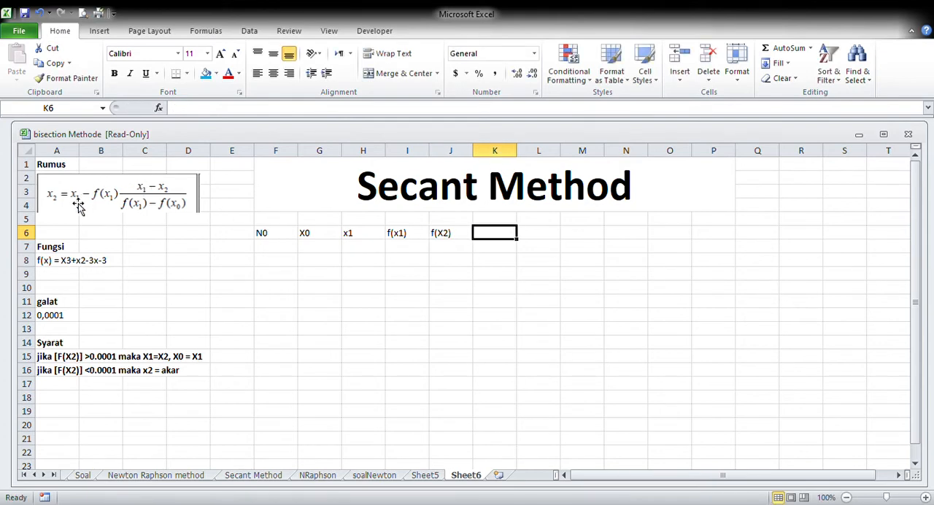
Replace the headers in I6 and J6 with F(X0) and F(X1)
left_click(422, 237)
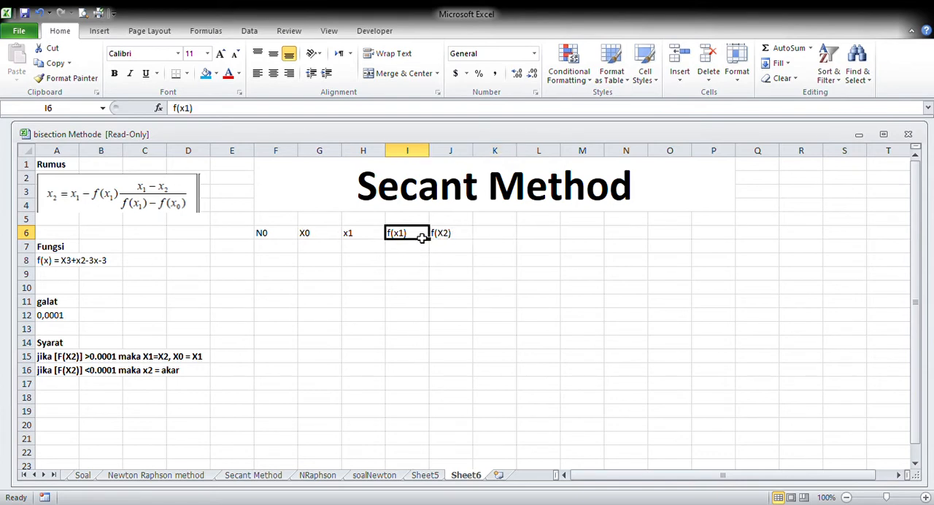
type("F(x0)")
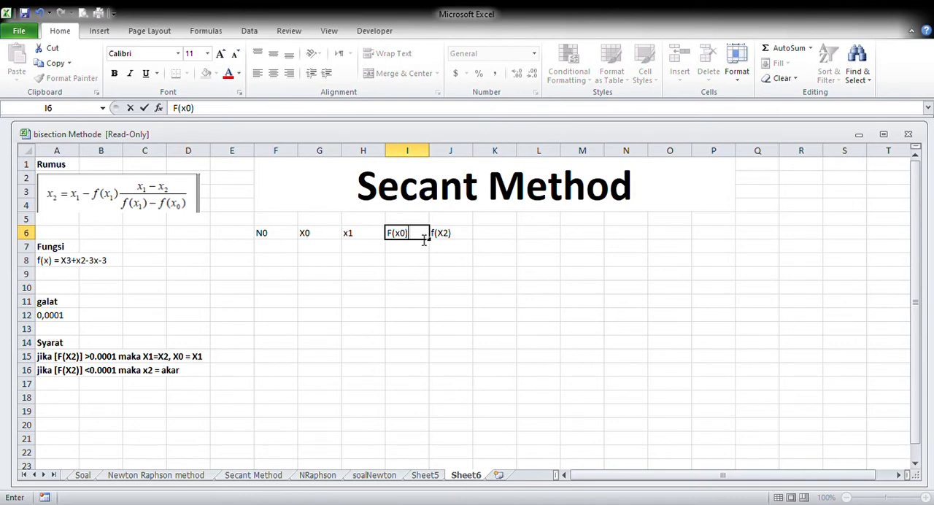
key("BackSpace")
key("BackSpace")
key("BackSpace")
type("X0)")
key("Tab")
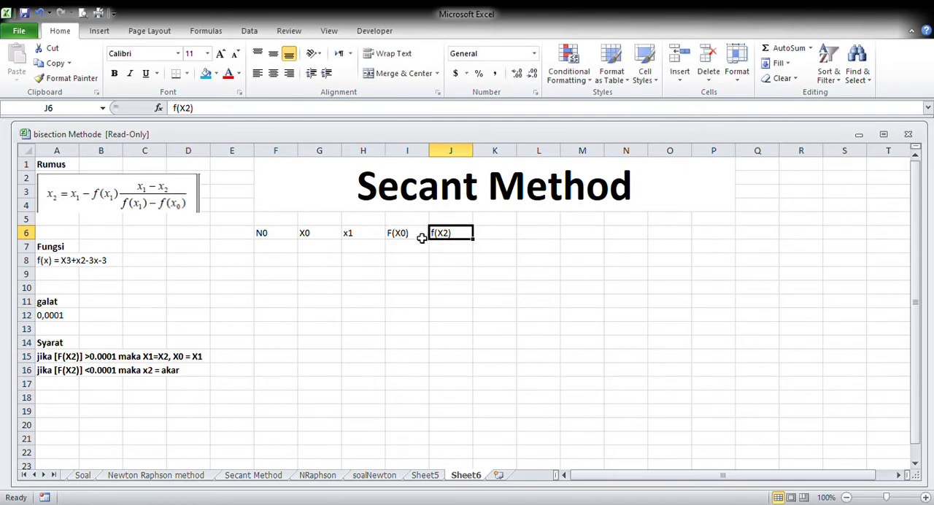
type("F")
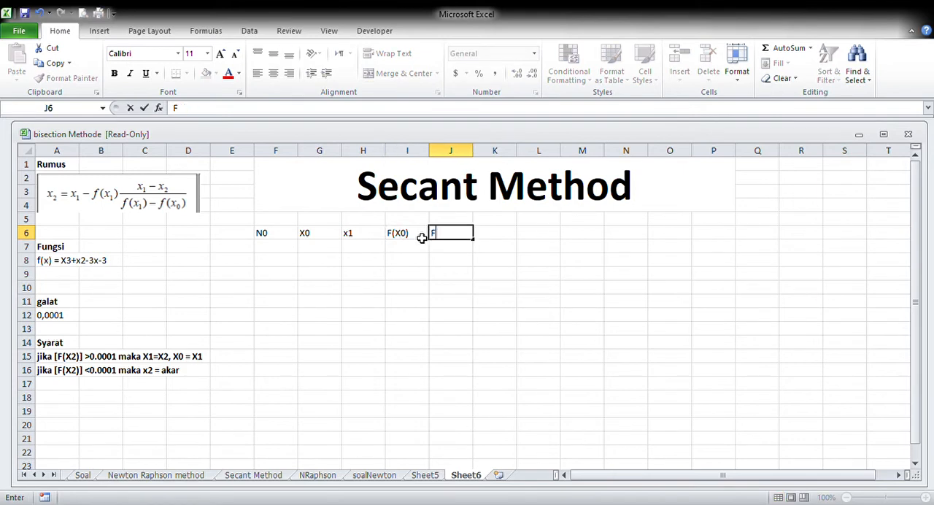
type("(X1)")
key("Tab")
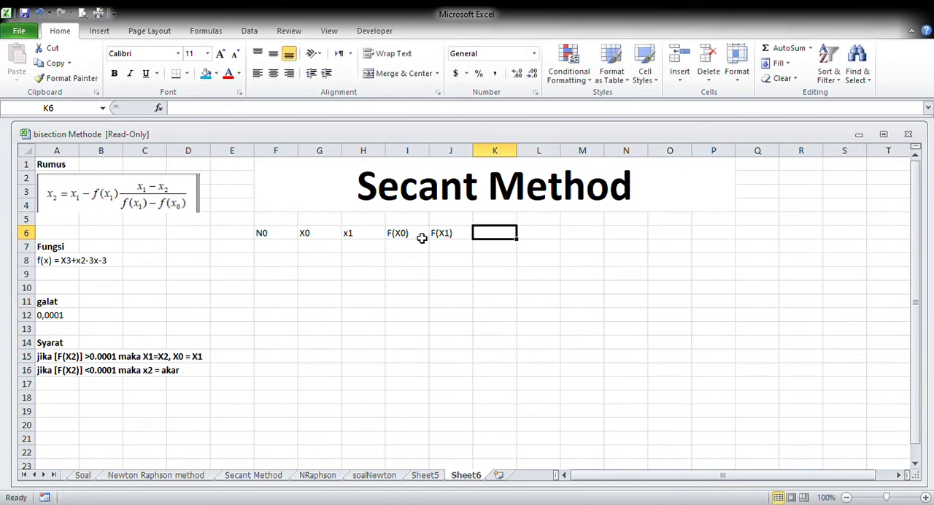
Enter the remaining headers X2, F(X2), [F(X2) and Ketentuan in cells K6 to N6
type("X2")
key("Tab")
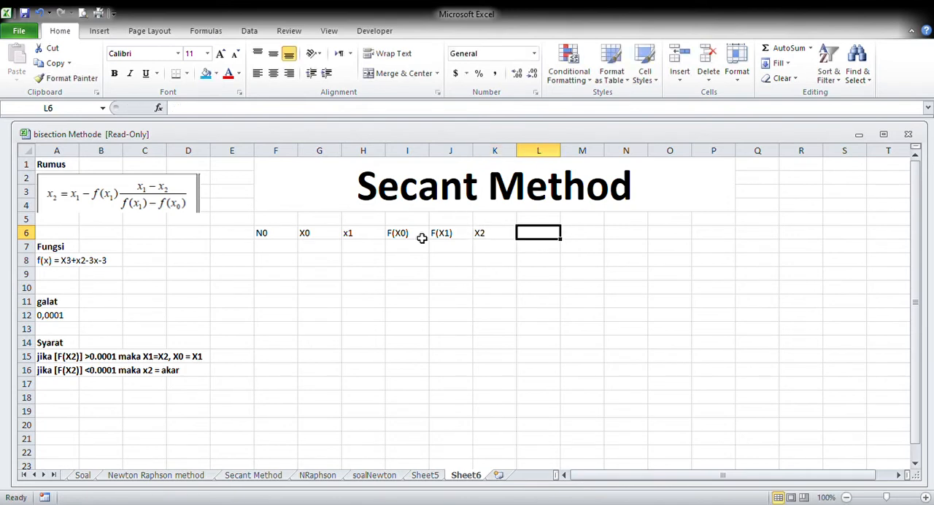
type("F")
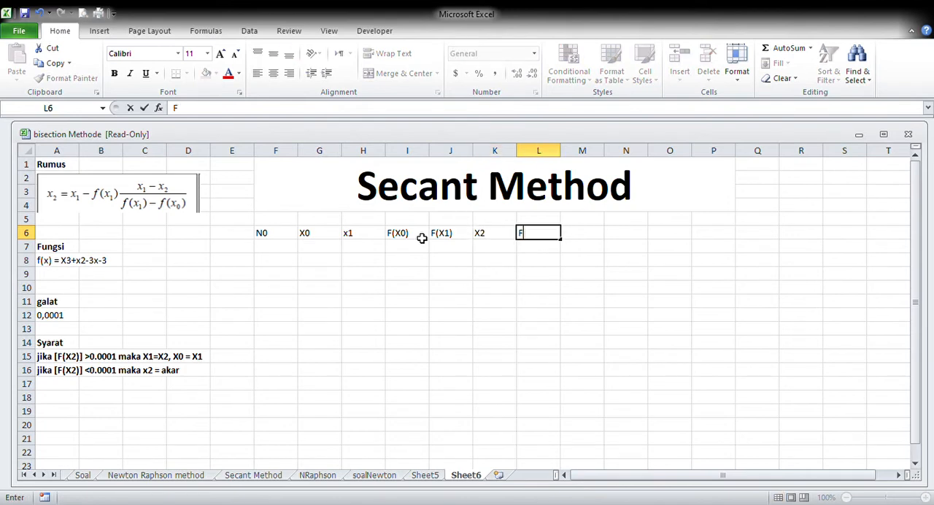
type("(X2)")
key("Tab")
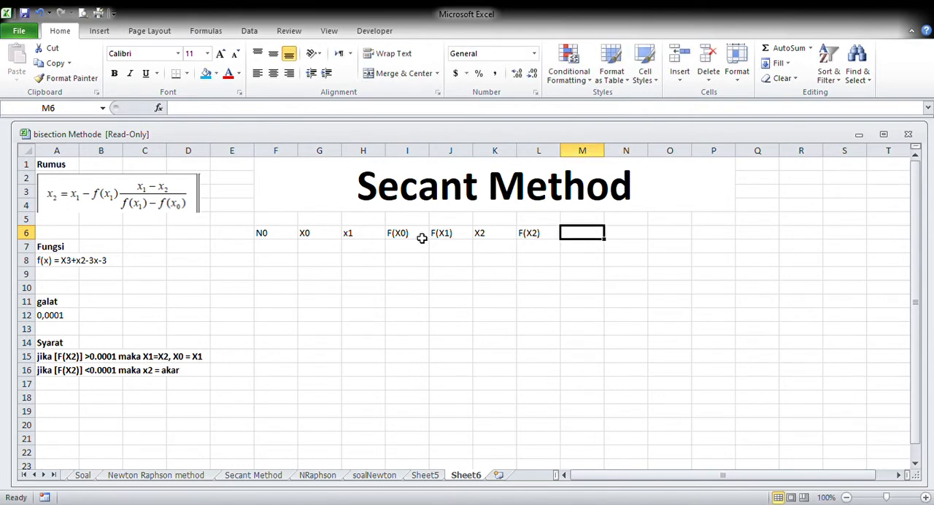
type("[")
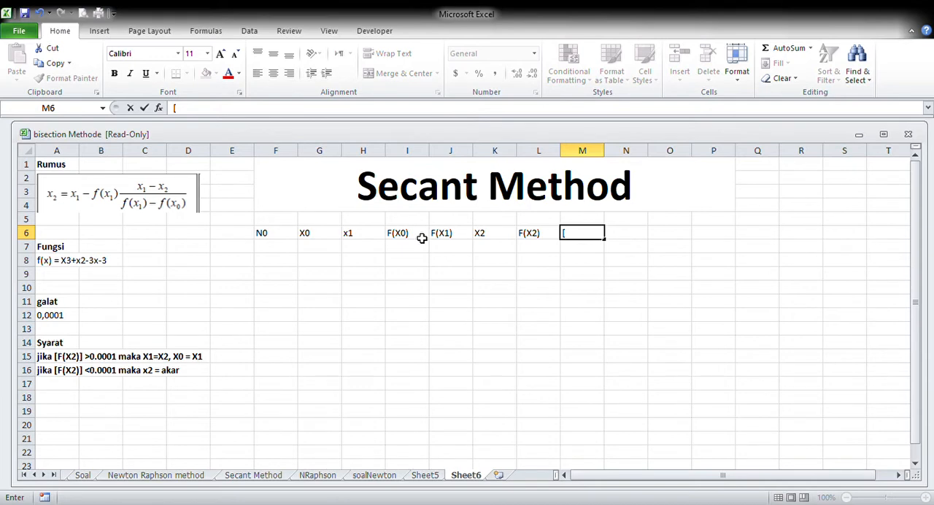
type("F(X2)")
key("Tab")
type("Ketentuan")
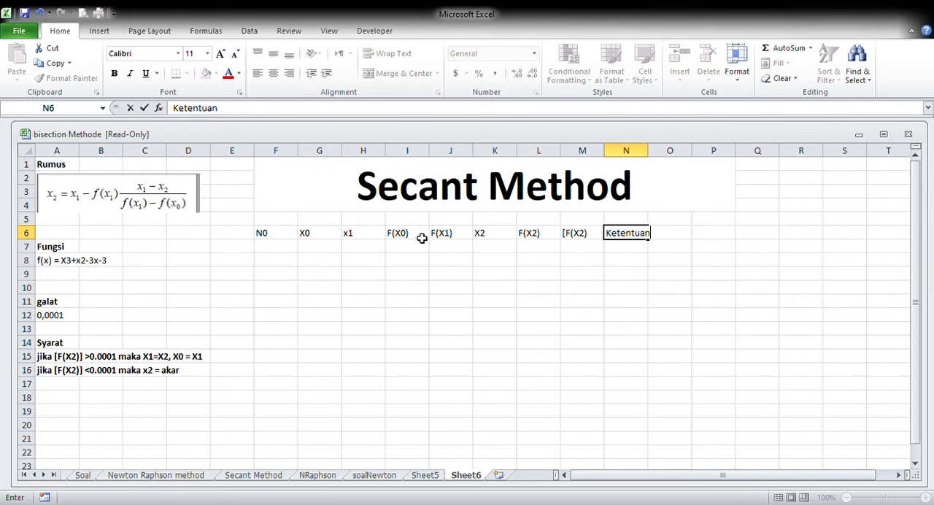
left_click(481, 285)
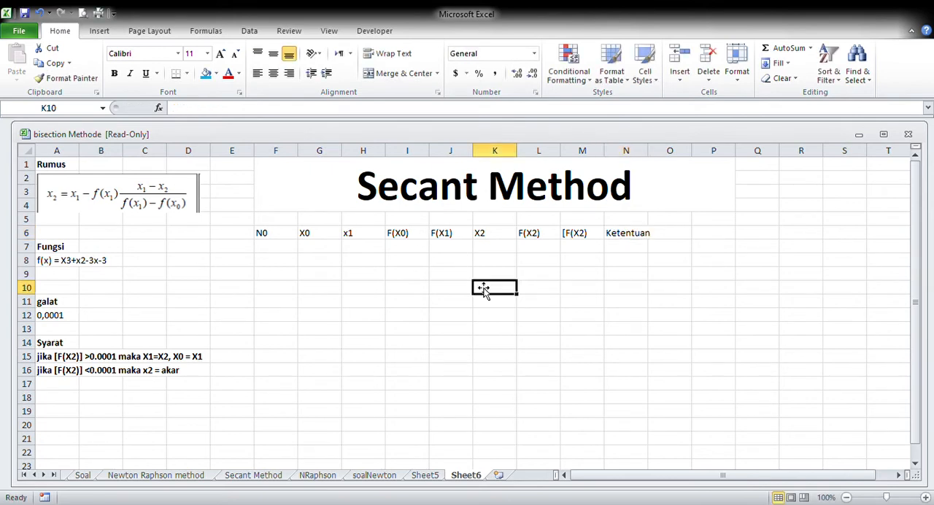
Fit column N's width to its contents and centre the header row F6:N6 horizontally
double_click(653, 151)
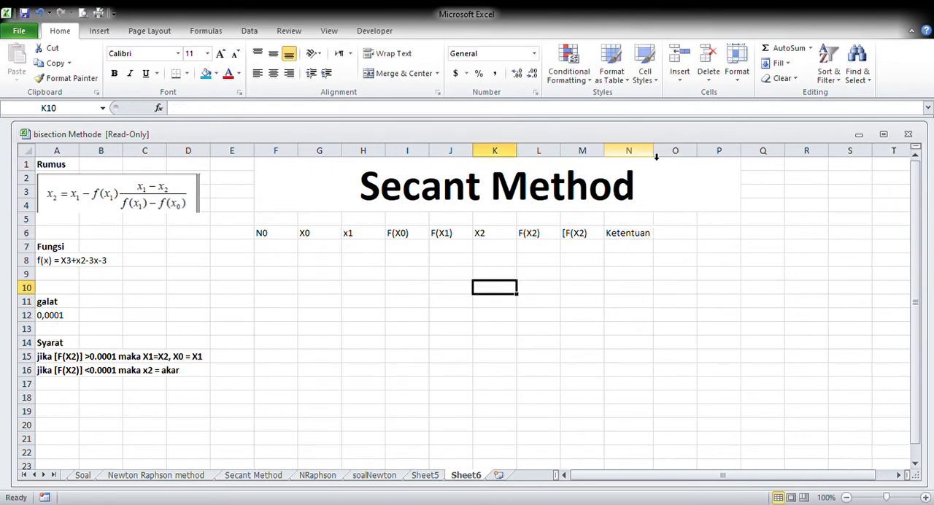
left_click_drag(285, 236, 629, 235)
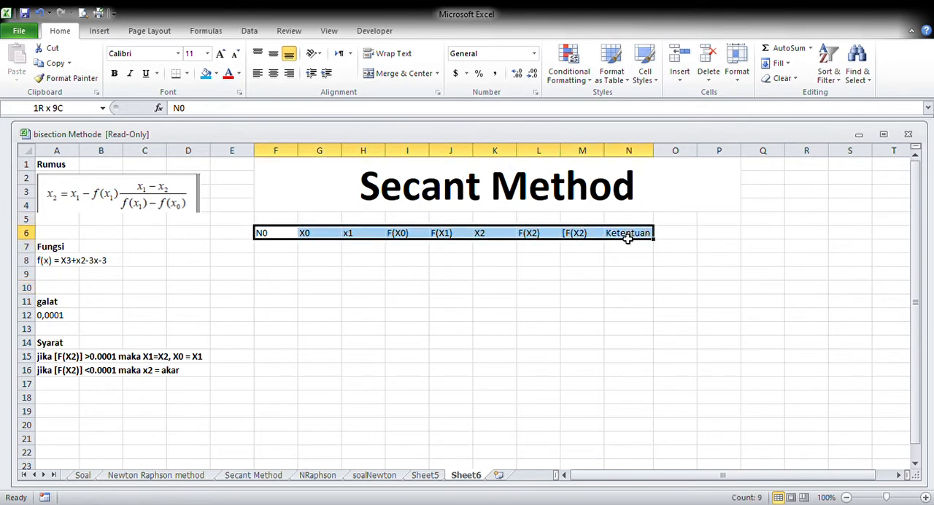
left_click(273, 74)
Number the iterations 1 to 9 as text in cells F8:F16 and fit column F's width to its contents
left_click(280, 264)
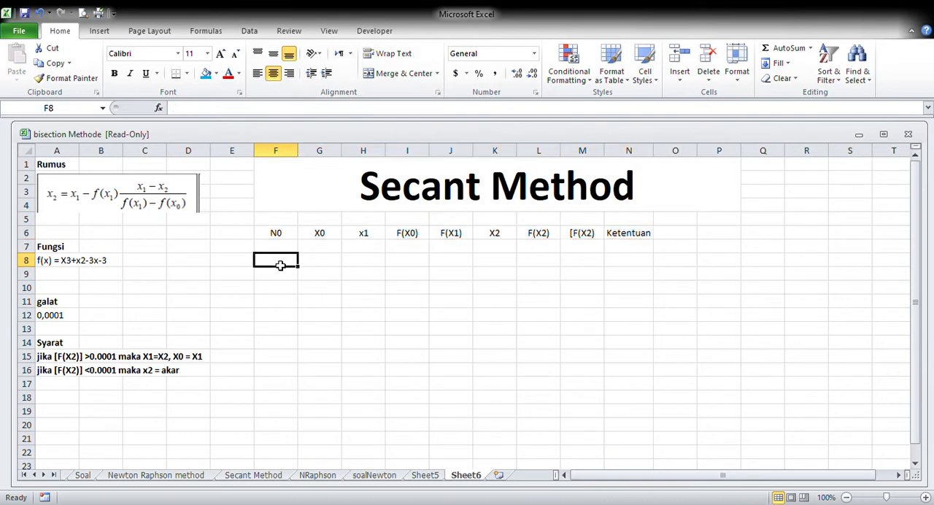
type("'1")
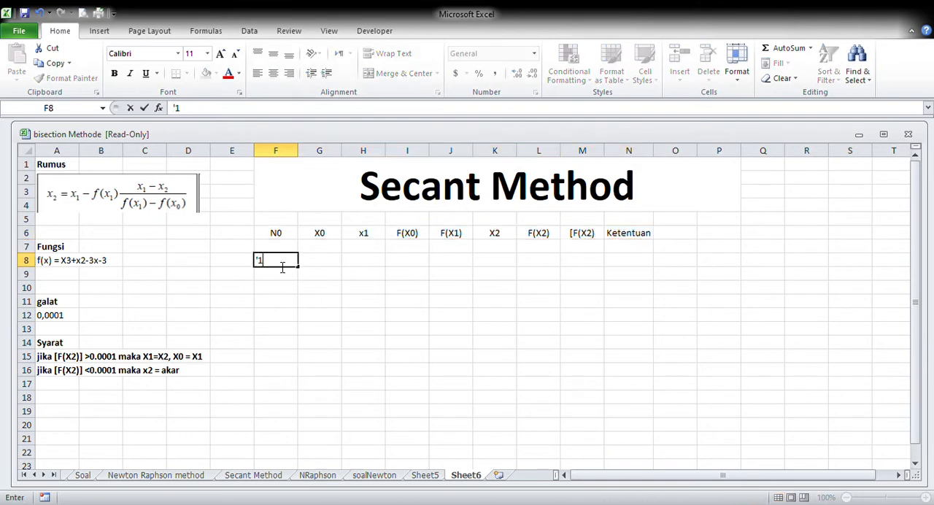
left_click(289, 286)
left_click_drag(289, 287, 299, 382)
left_click(293, 263)
double_click(298, 151)
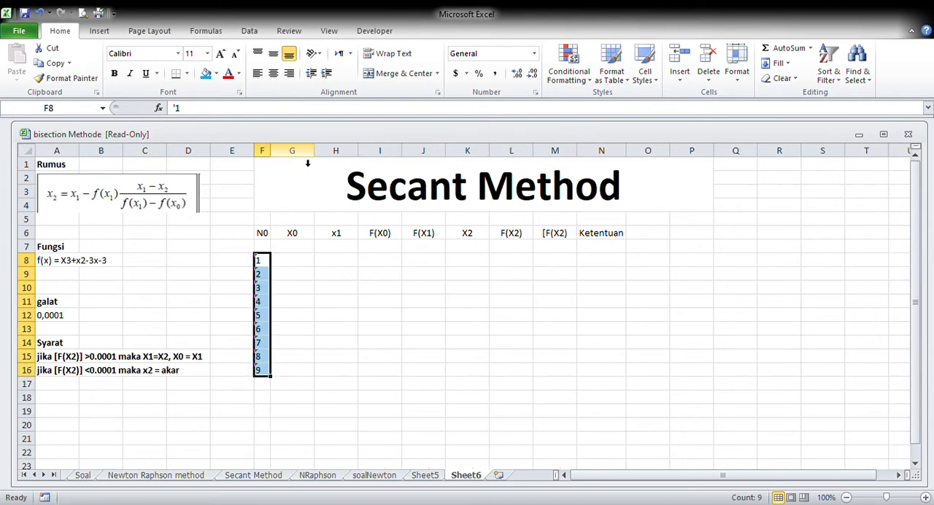
Enter the starting values for iteration 1: 1 for X0 in G8 and 2 for x1 in H8
left_click(302, 265)
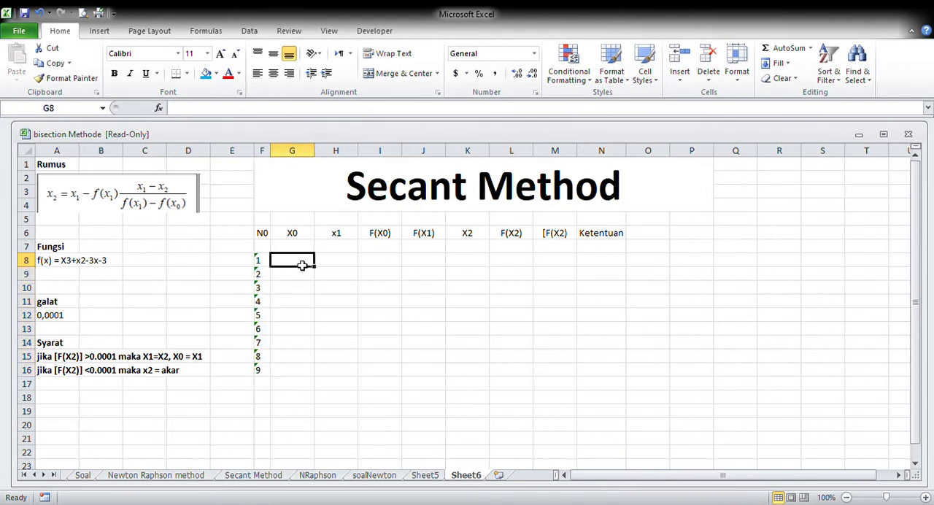
type("1")
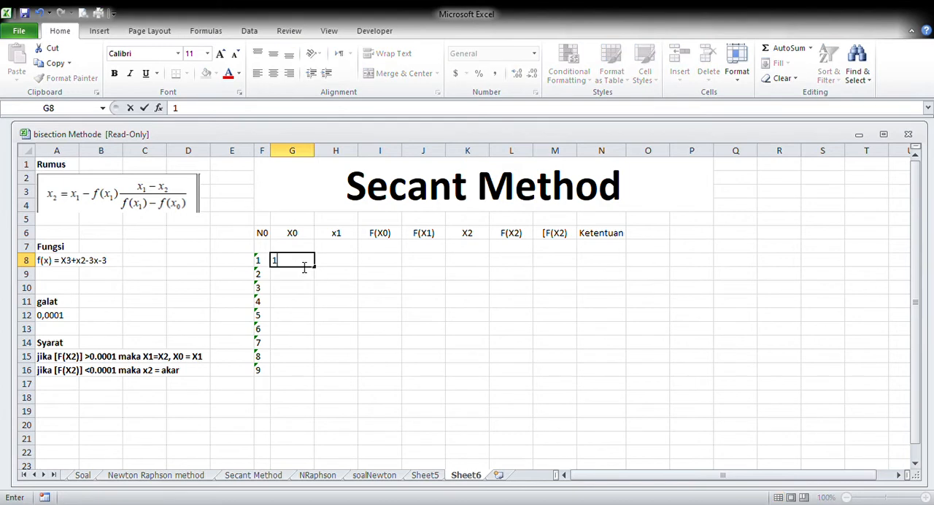
left_click(338, 266)
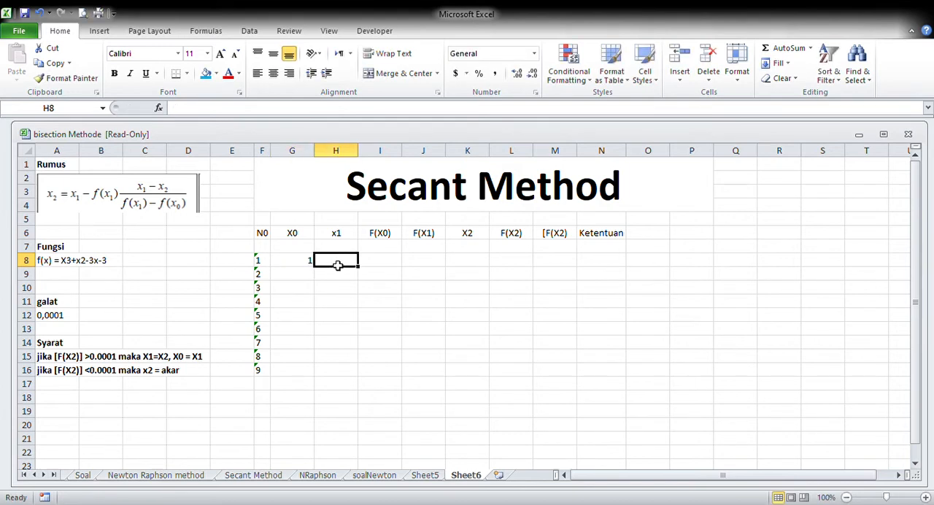
type("2")
left_click(370, 268)
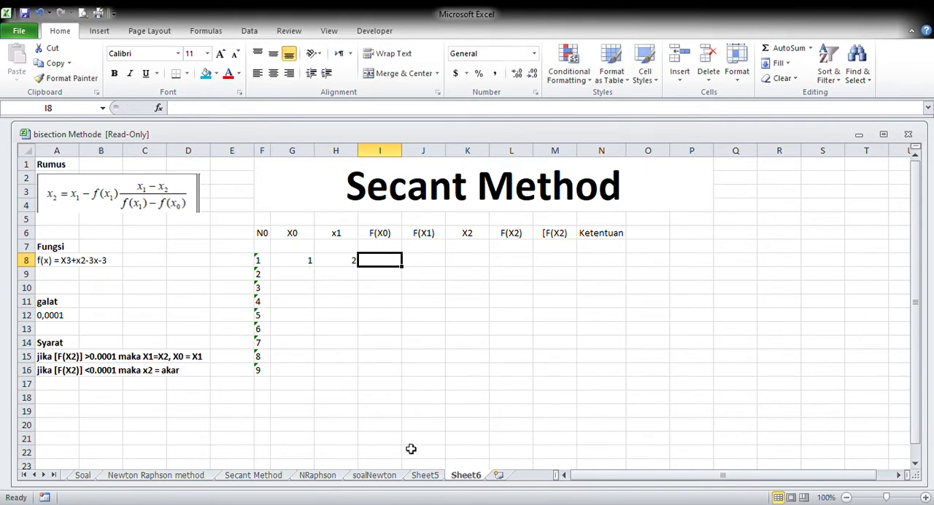
left_click(241, 477)
left_click(466, 475)
left_click(93, 266)
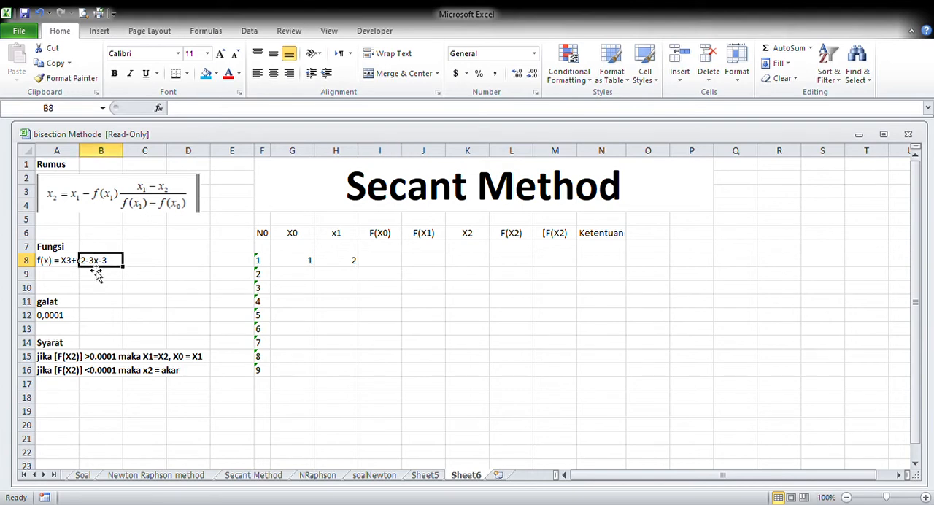
Calculate F(X0) for iteration 1 in I8 with the formula =G8^3+G8^2-3*G8-3
left_click(391, 265)
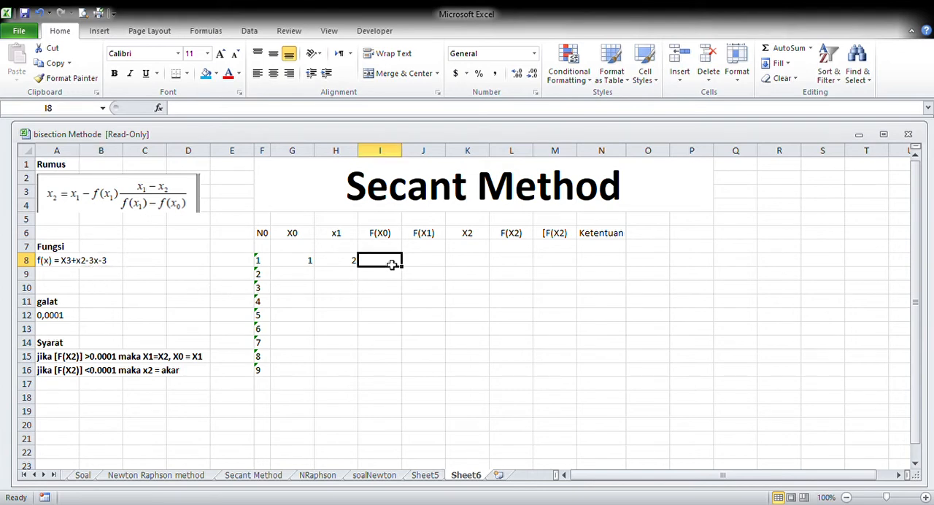
type("=")
left_click(304, 263)
type("^3+")
left_click(304, 265)
type("^2")
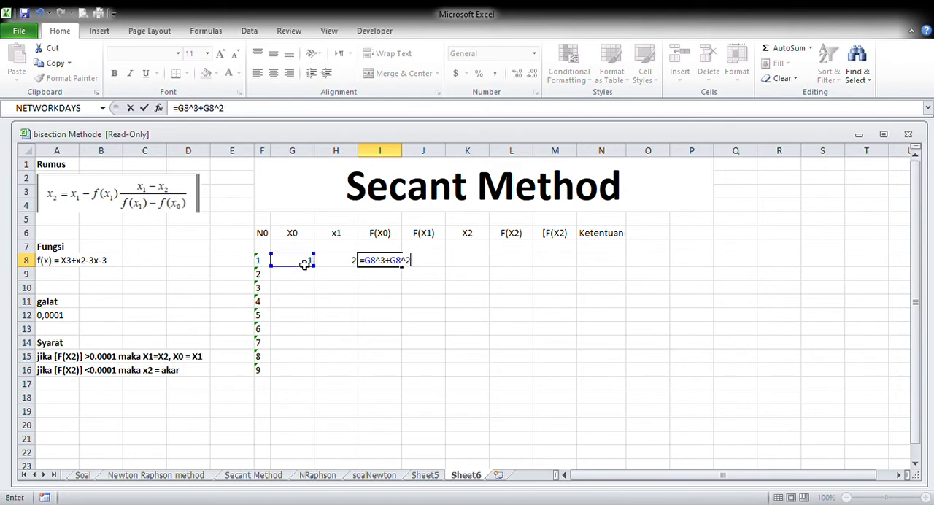
type("-3*")
left_click(303, 265)
type("-3")
key("Return")
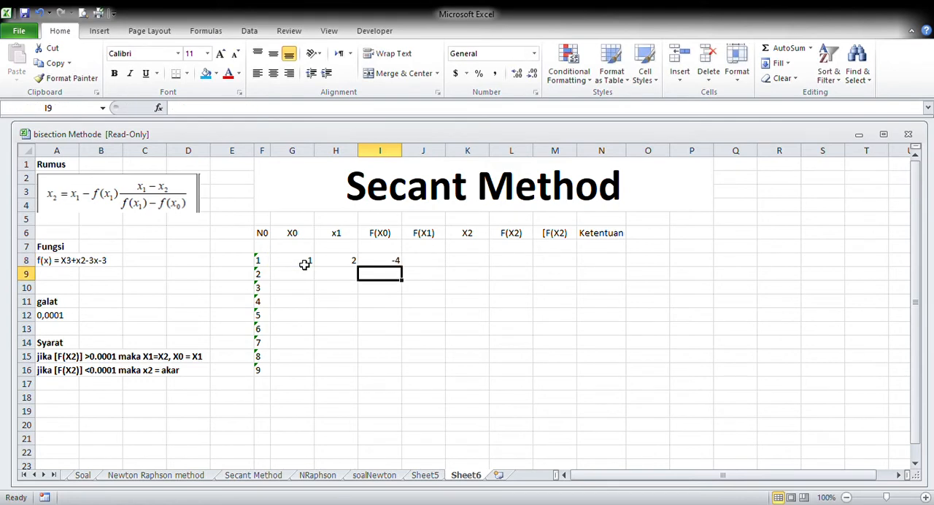
Calculate F(X1) for iteration 1 in J8 with the formula =H8^3+H8^2-3*H8-3
left_click(429, 264)
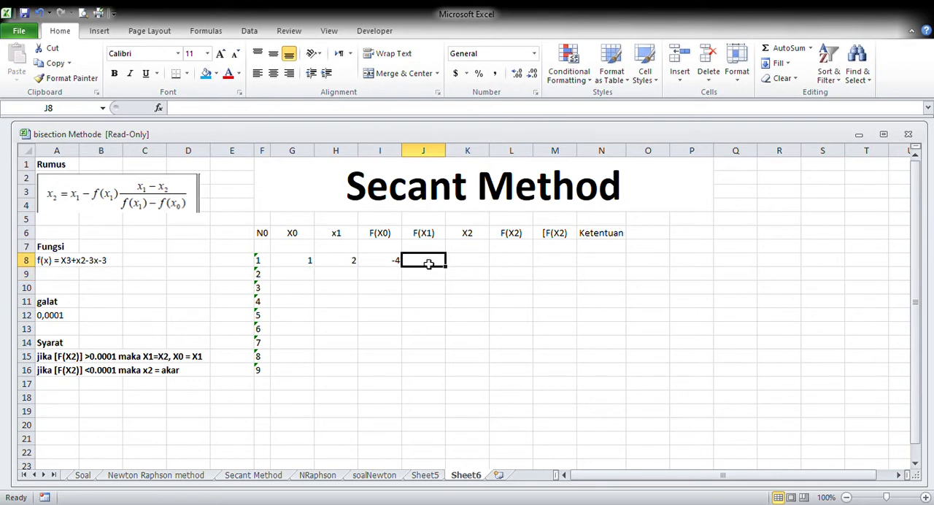
type("=")
left_click(351, 263)
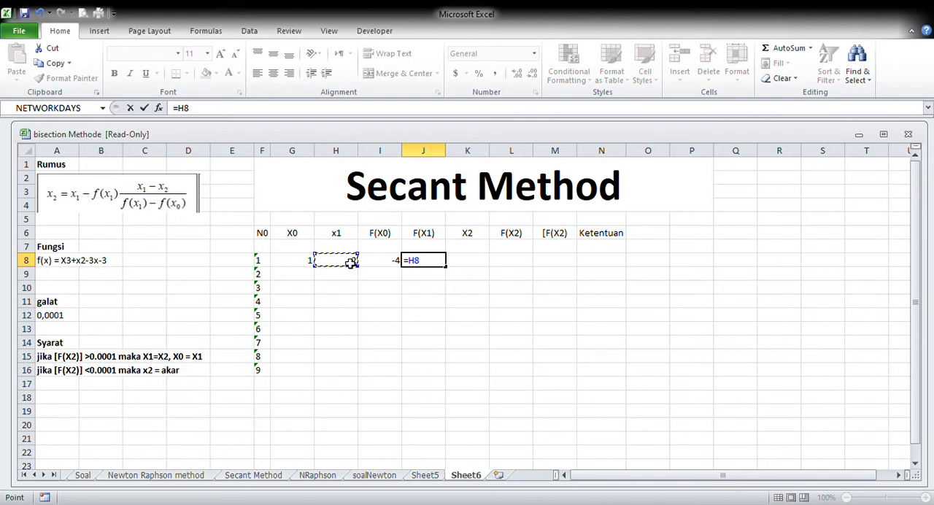
type("^3+")
left_click(350, 263)
type("^2")
type("-3")
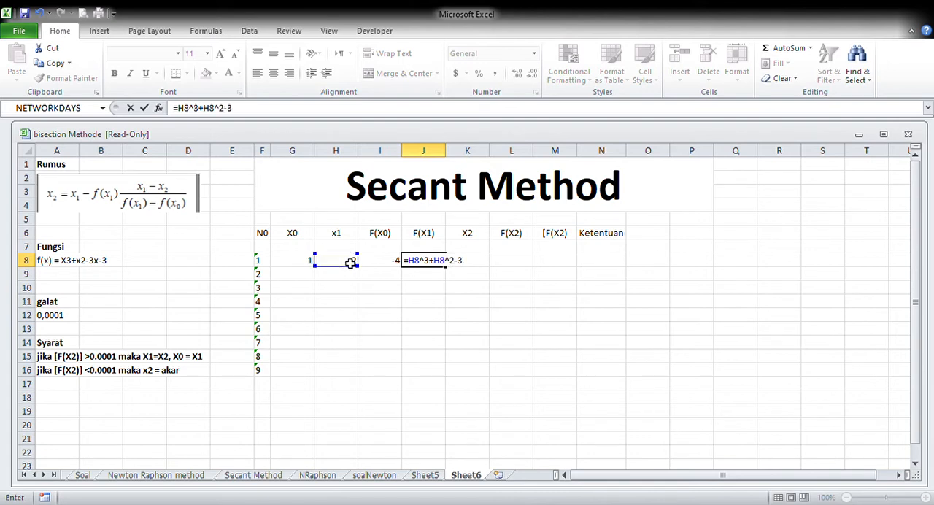
type("*")
left_click(351, 263)
type("-3")
key("Return")
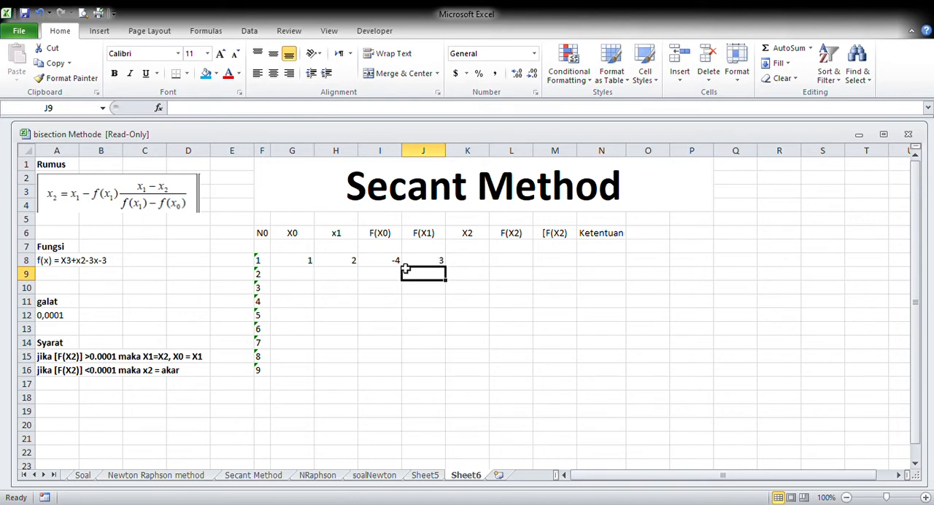
left_click(467, 266)
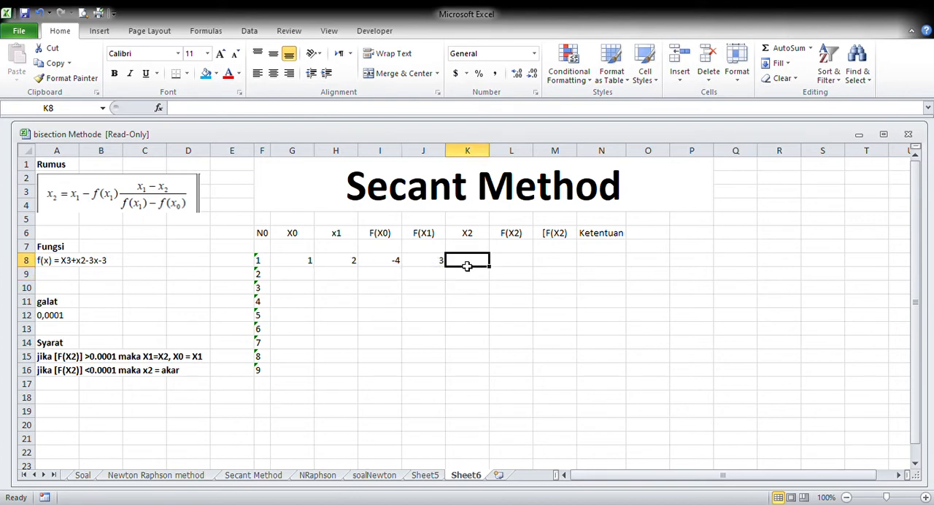
type("=")
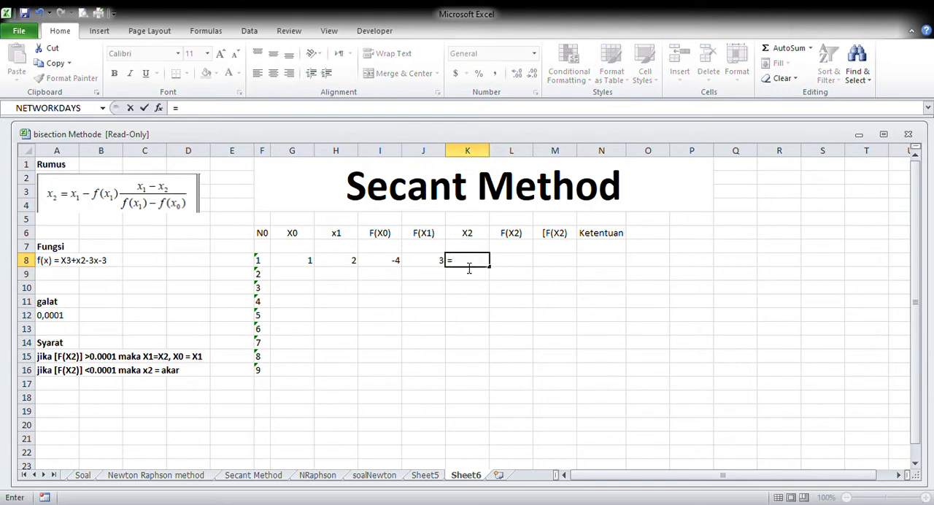
left_click(157, 215)
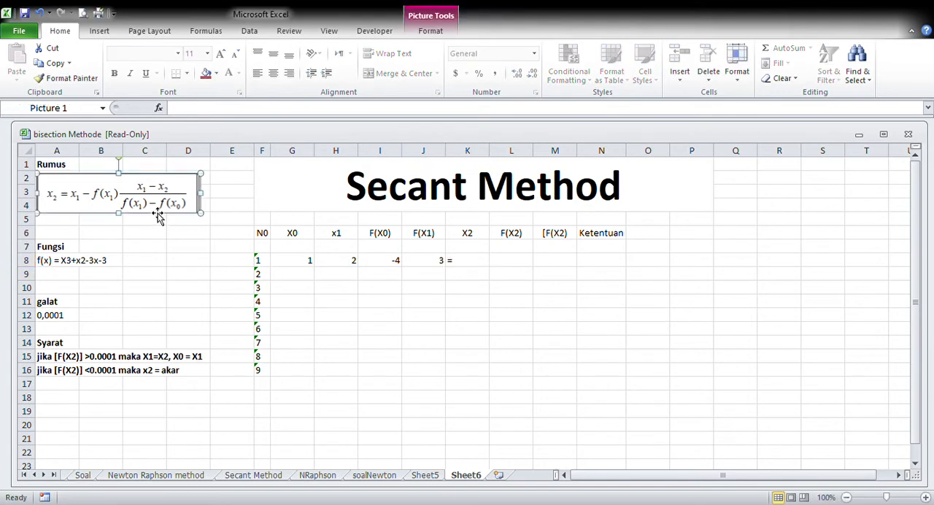
Calculate X2 for iteration 1 in K8 with the secant formula =H8-(J8*(H8-G8)/(J8-I8))
left_click(475, 264)
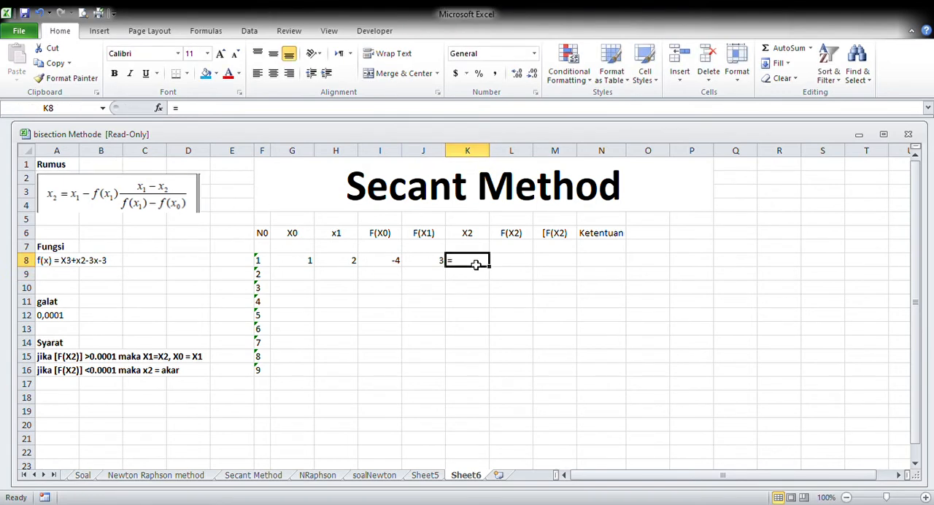
type("=")
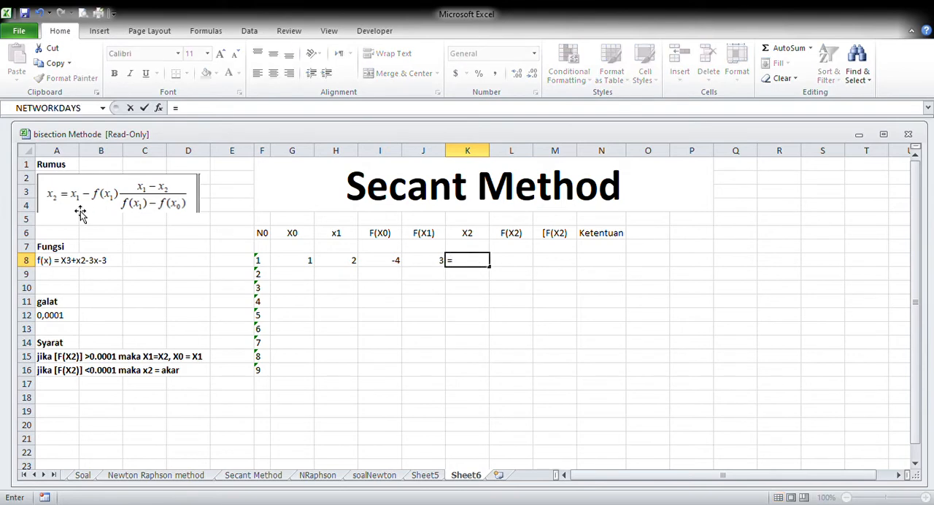
left_click(345, 264)
type("-")
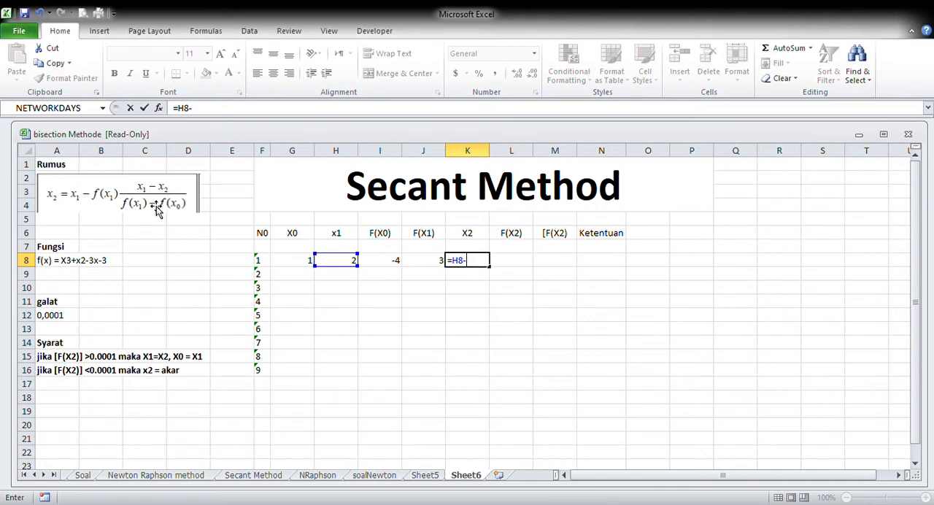
type("(")
left_click(426, 260)
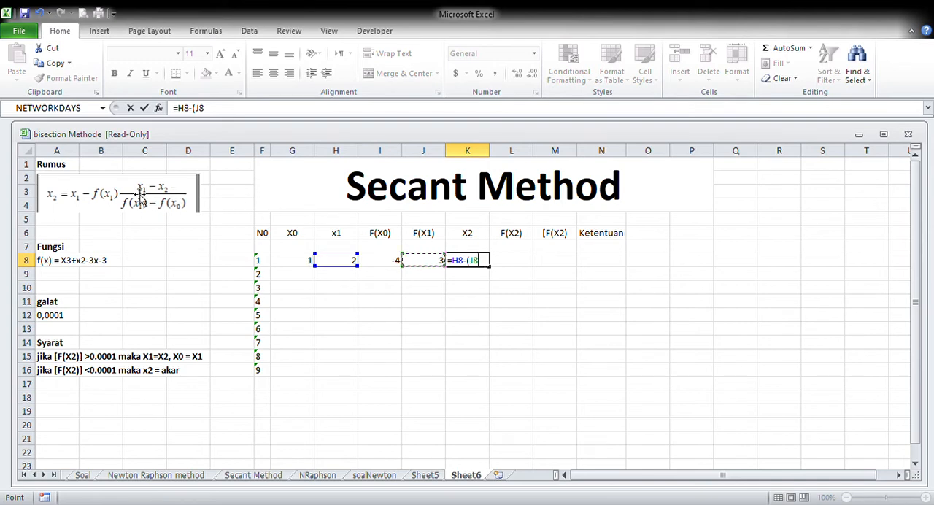
type("*(")
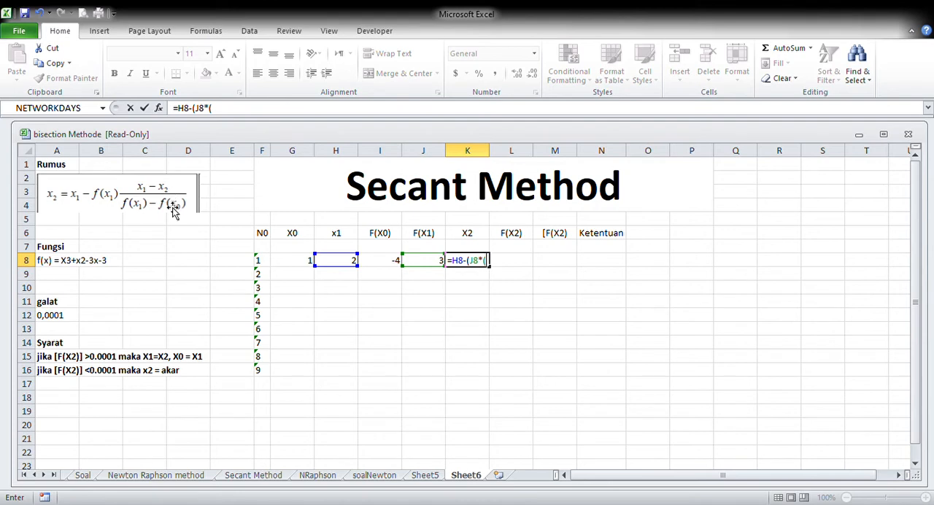
left_click(331, 264)
type("-")
left_click(300, 267)
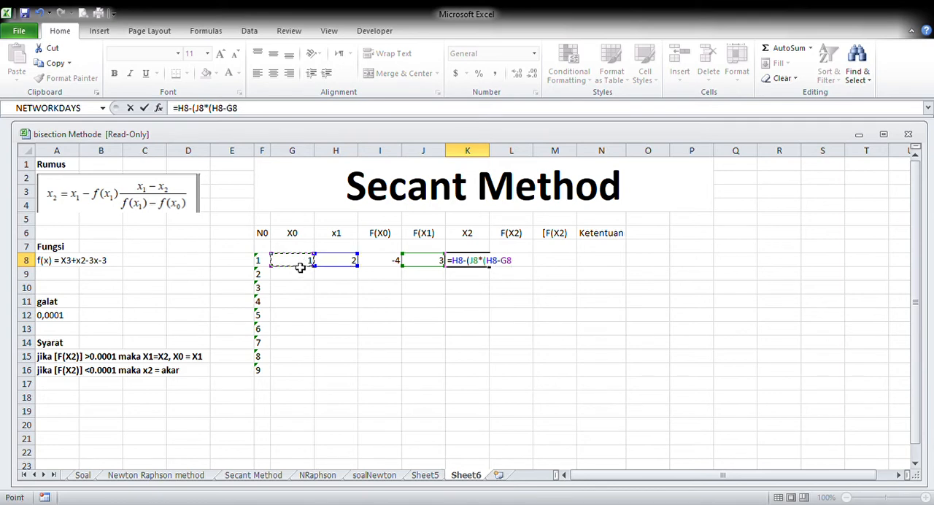
type(")")
type("/(")
left_click(420, 265)
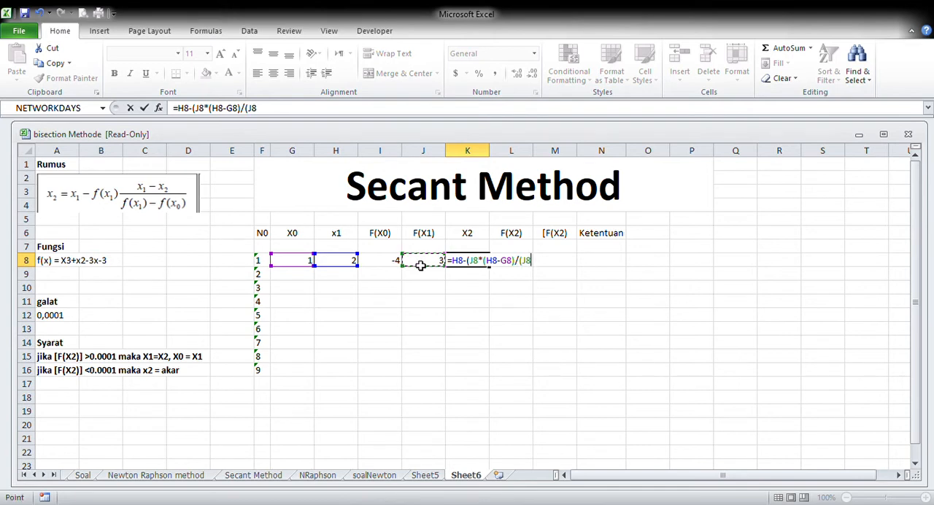
type("-")
left_click(381, 267)
type(")")
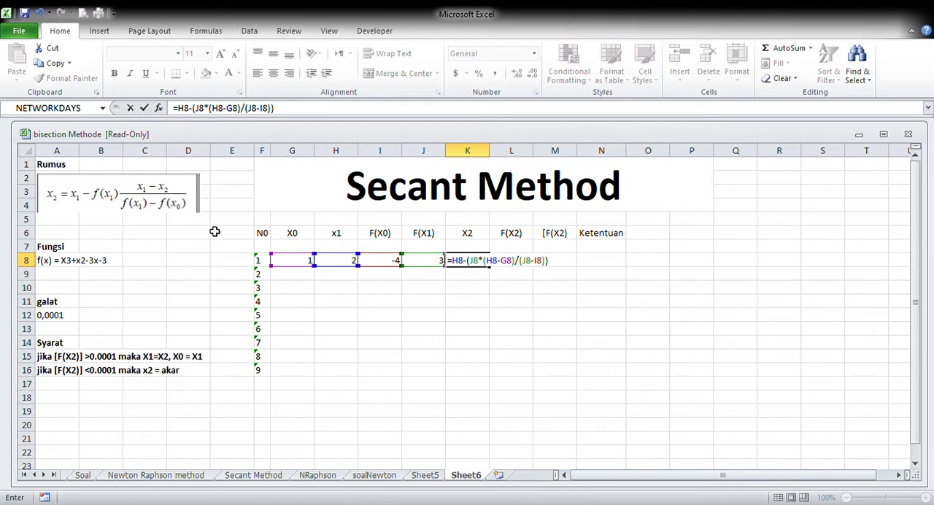
key("Return")
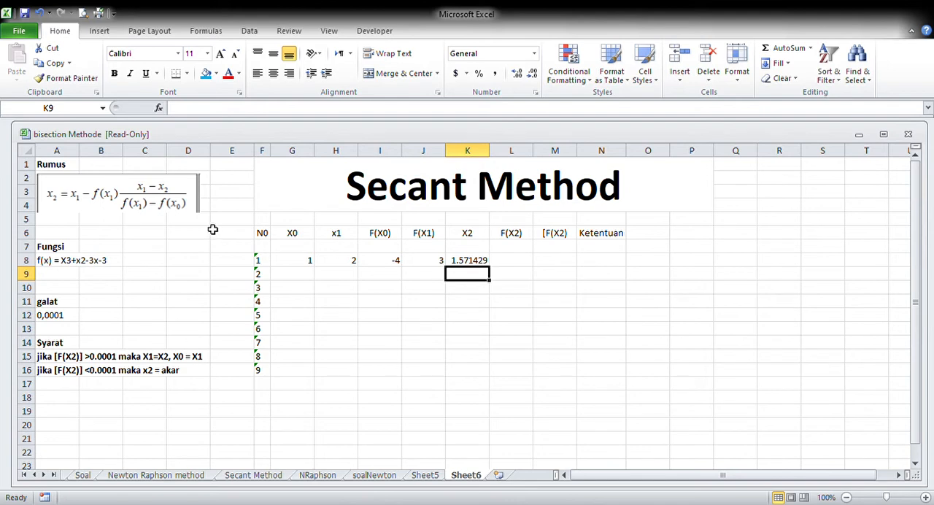
Calculate F(X2) for iteration 1 in L8 with the formula =K8^3+K8^2-3*K8-3
left_click(510, 265)
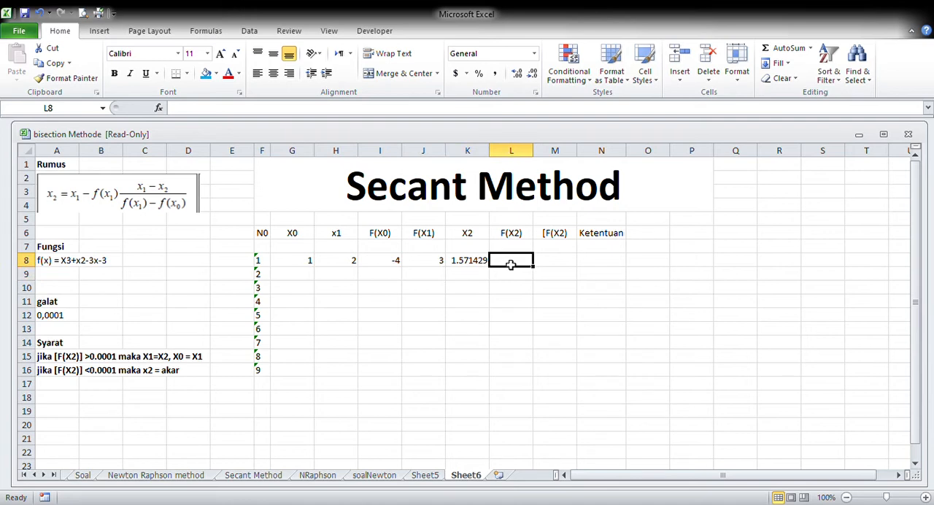
type("=")
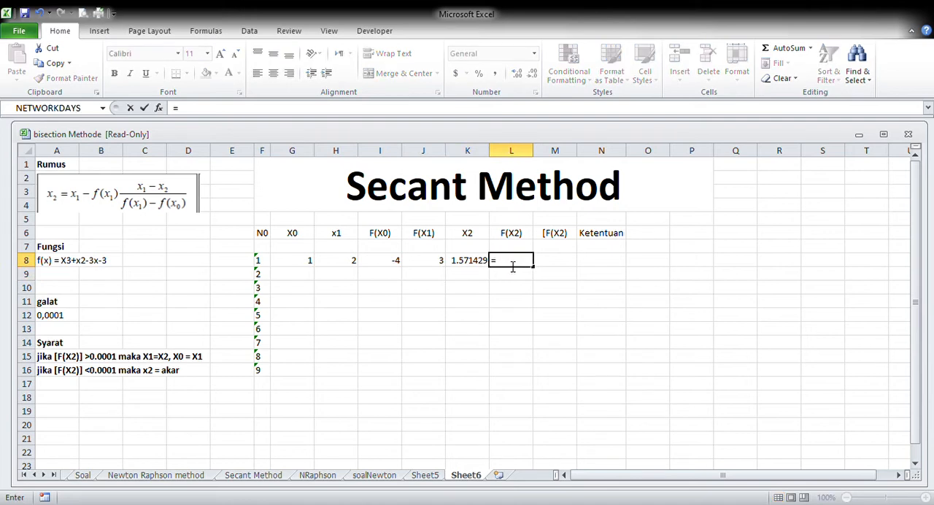
left_click(480, 265)
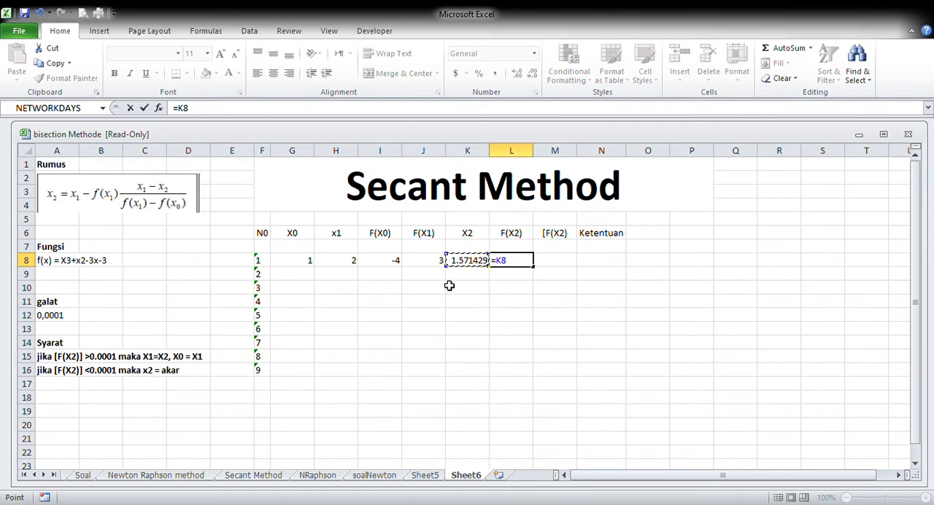
type("^3+")
left_click(462, 265)
type("^2-3*")
left_click(462, 265)
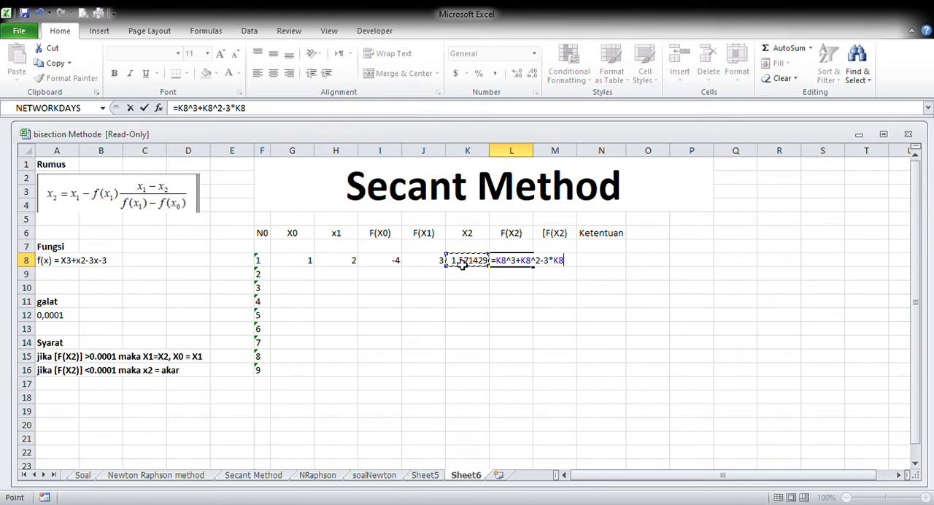
type("-3")
key("Return")
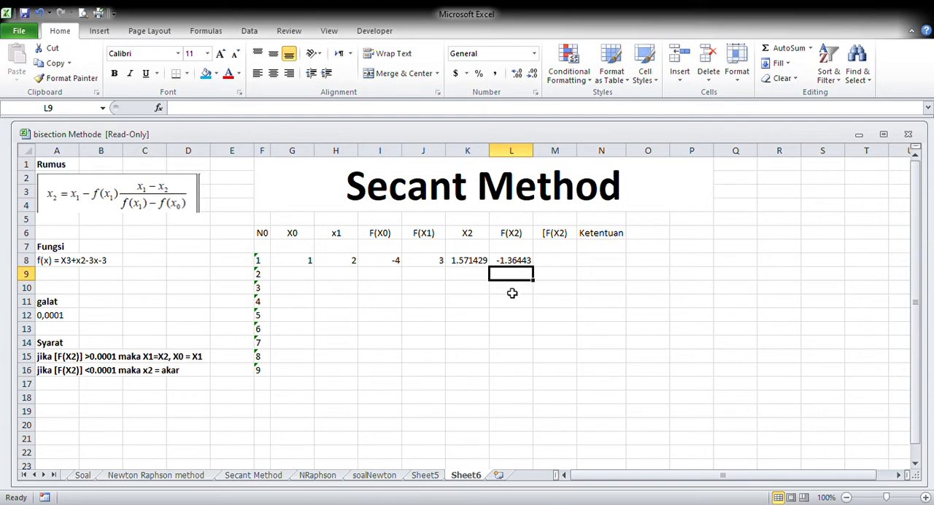
Calculate the absolute value of F(X2) for iteration 1 in M8 with the ABS function on L8
left_click(558, 267)
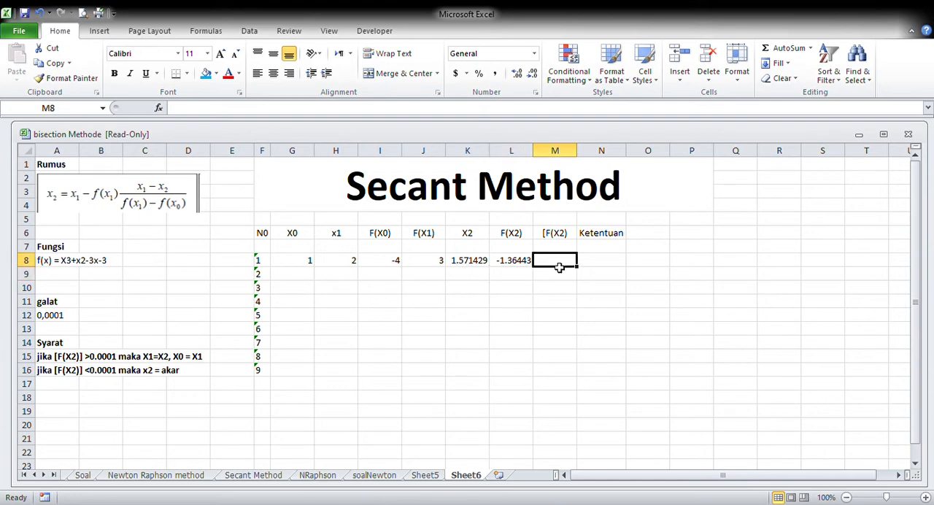
type("=")
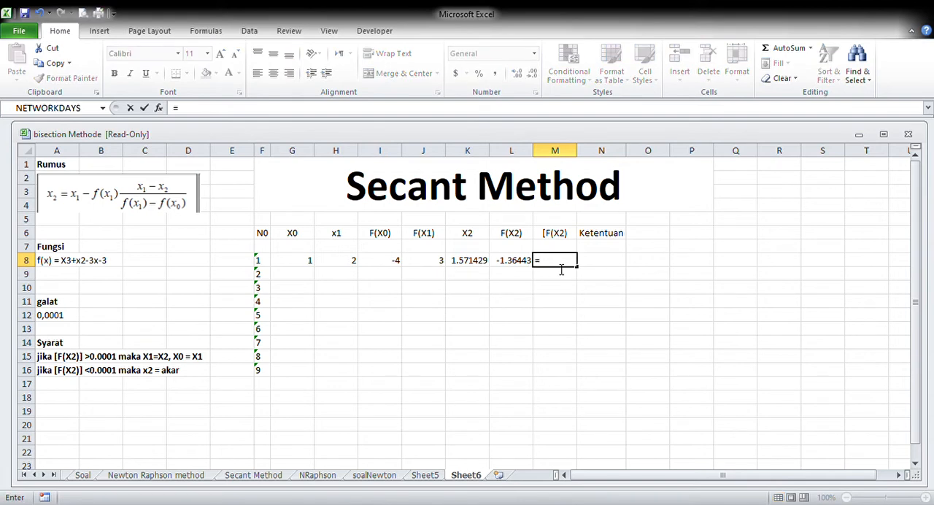
type("abs(")
left_click(527, 264)
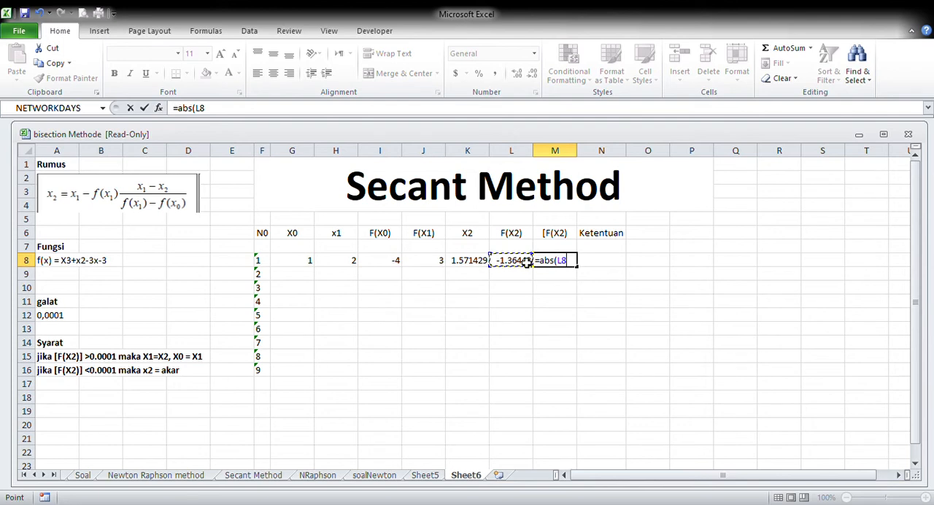
key("Return")
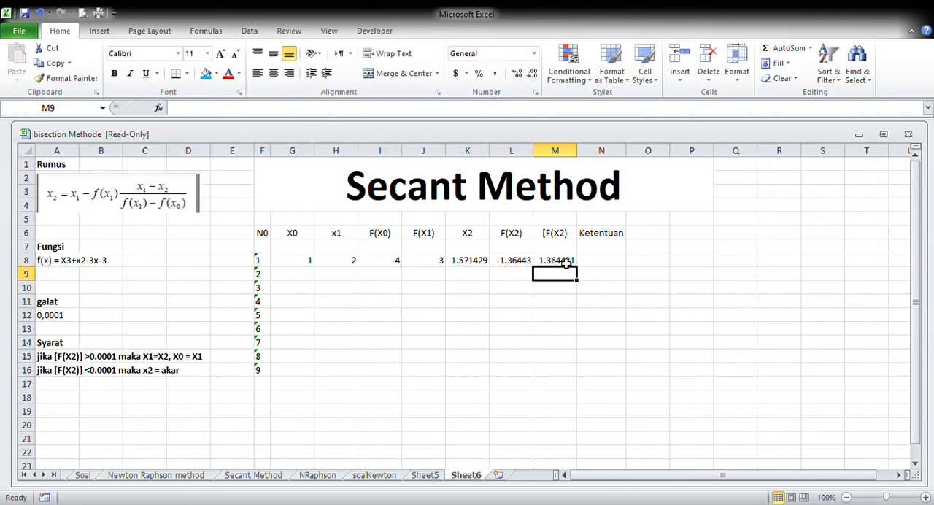
Evaluate the stopping condition for iteration 1 in N8 with the formula =IF(M8<0.0001, "Benar","Coba lagi")
left_click(601, 263)
type("=")
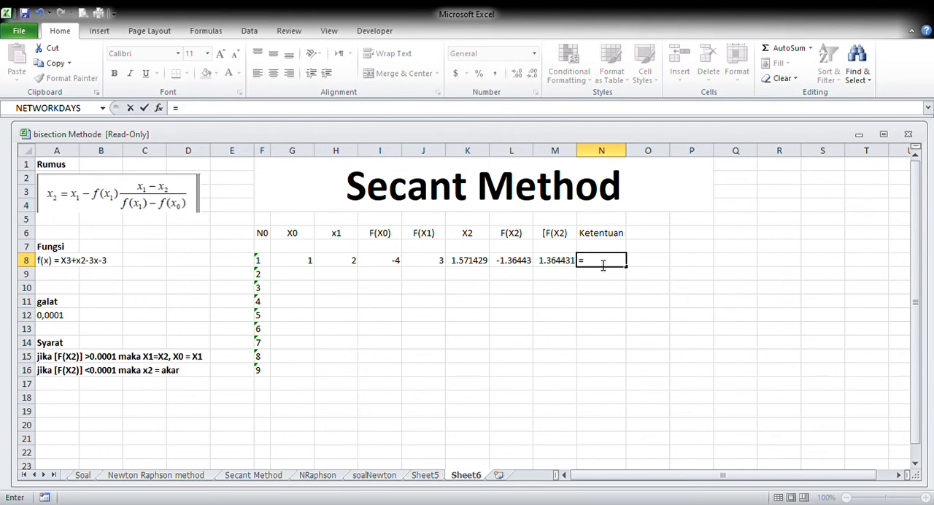
type("if")
type("(")
left_click(555, 265)
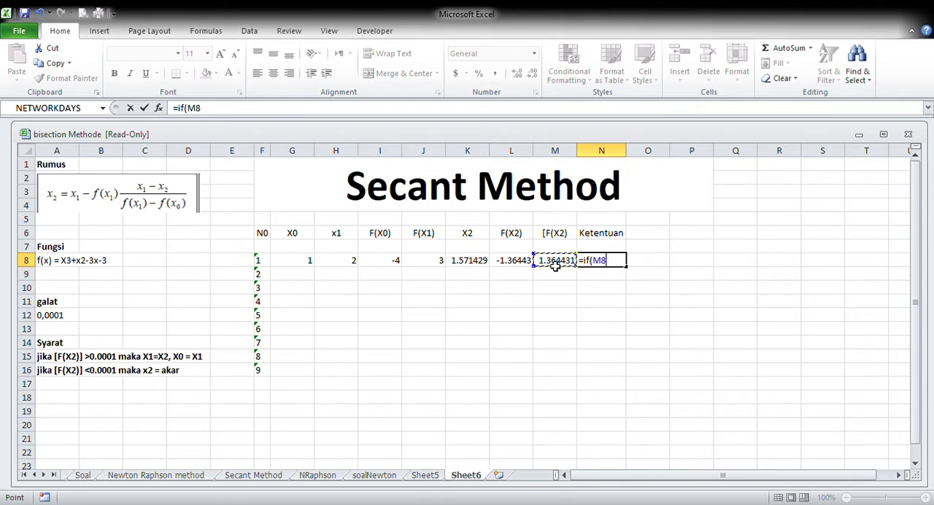
type("<0.0001")
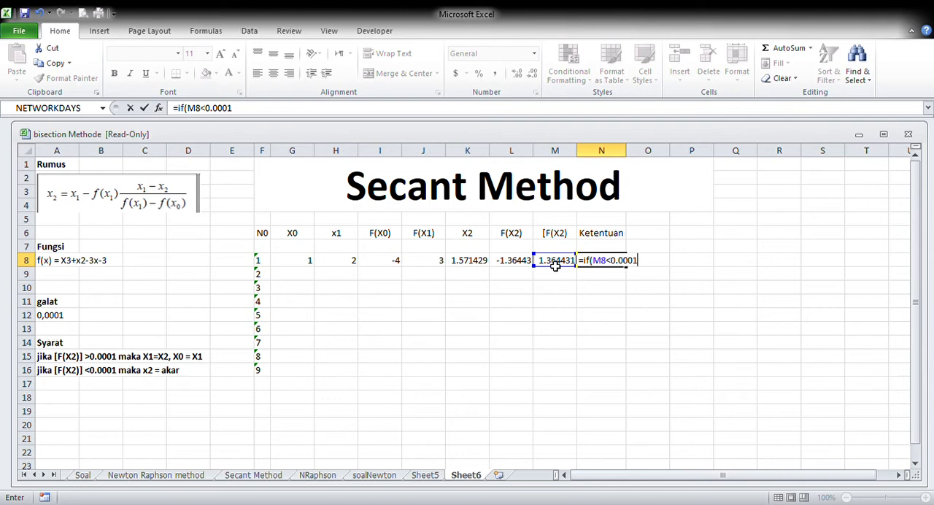
type(", \"Benar\",\"")
type("Co")
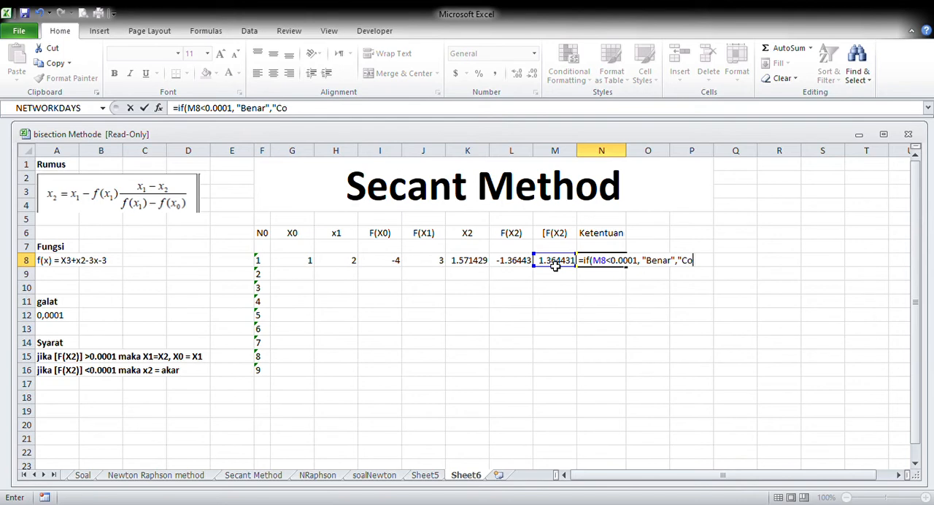
type("ba lagi")
key("Return")
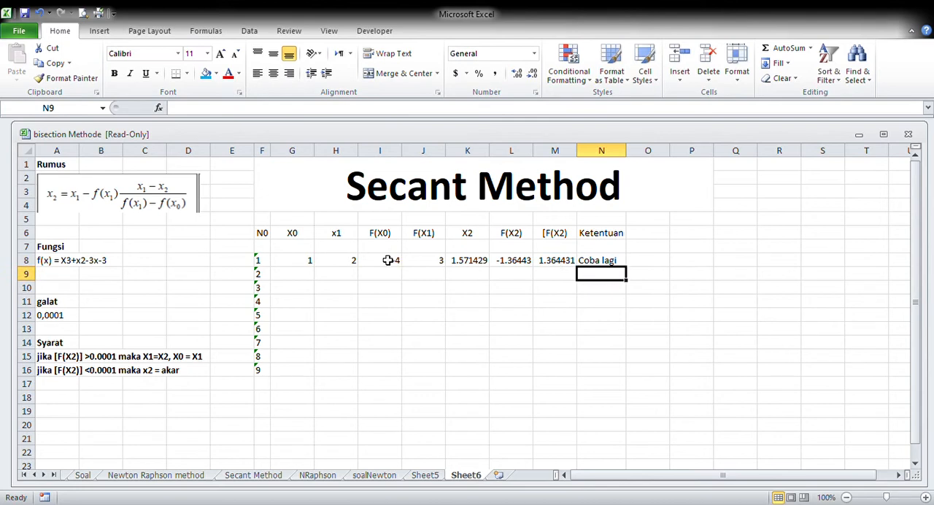
left_click(617, 264)
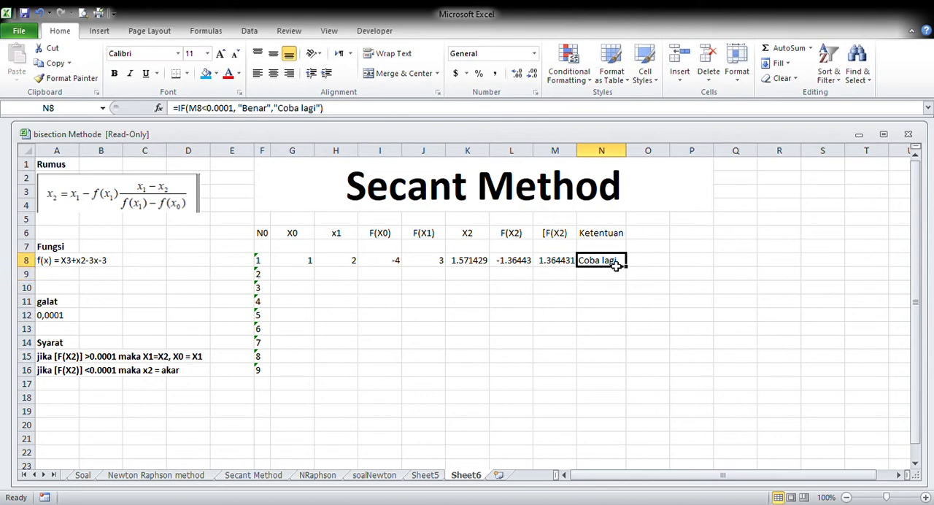
Calculate X0 for iteration 2 in G9 with the formula =IF(M8>0.0001,H8,G8) and check it against H8
left_click(557, 261)
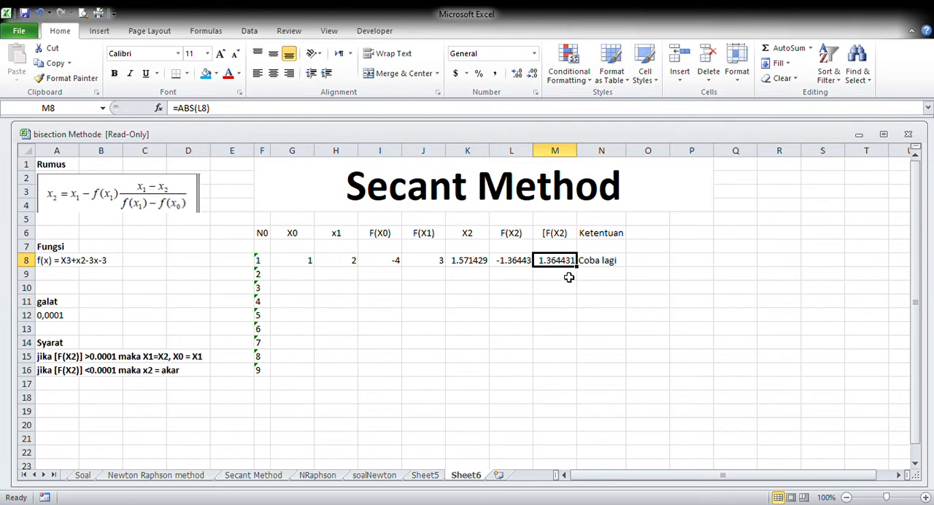
left_click(302, 275)
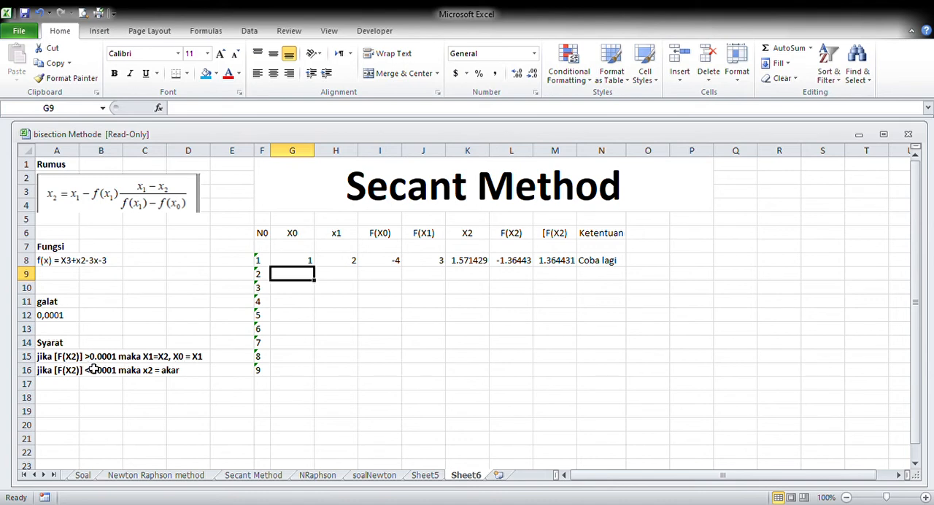
type("=if")
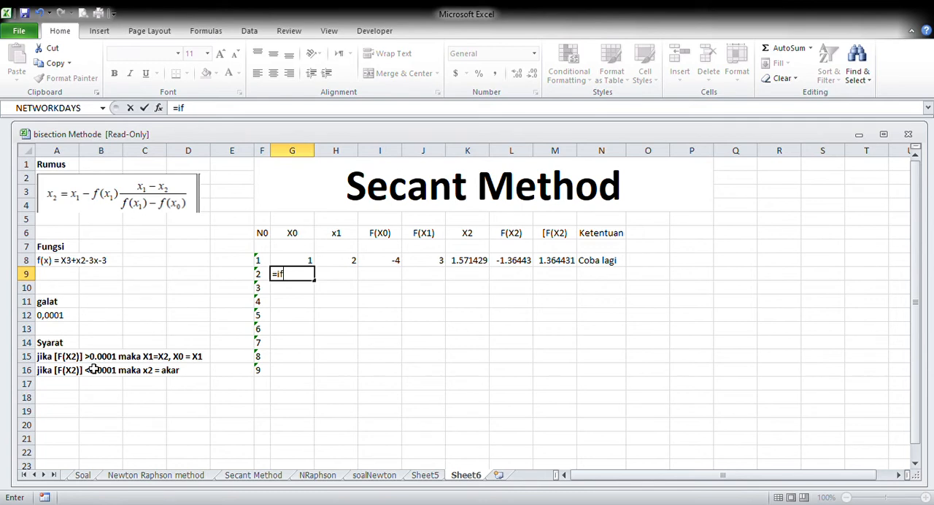
type("(")
left_click(556, 260)
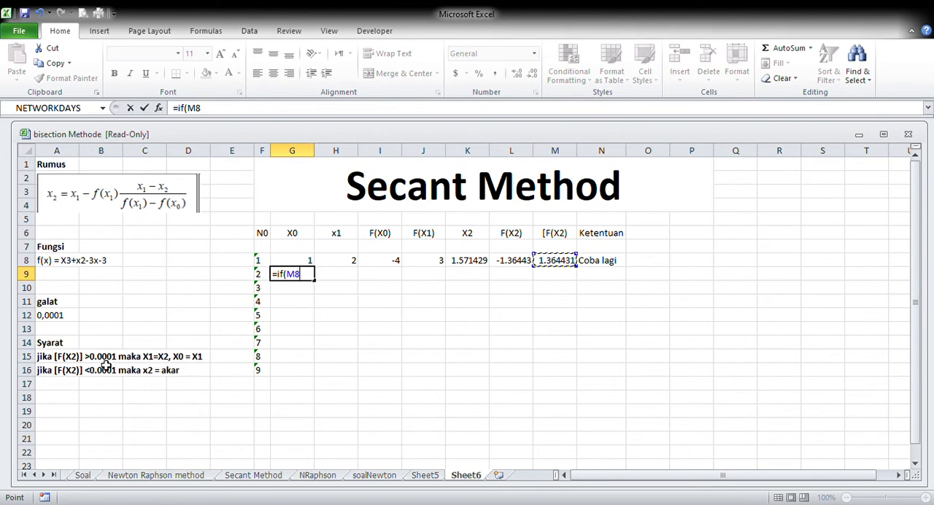
type(">0.0001,")
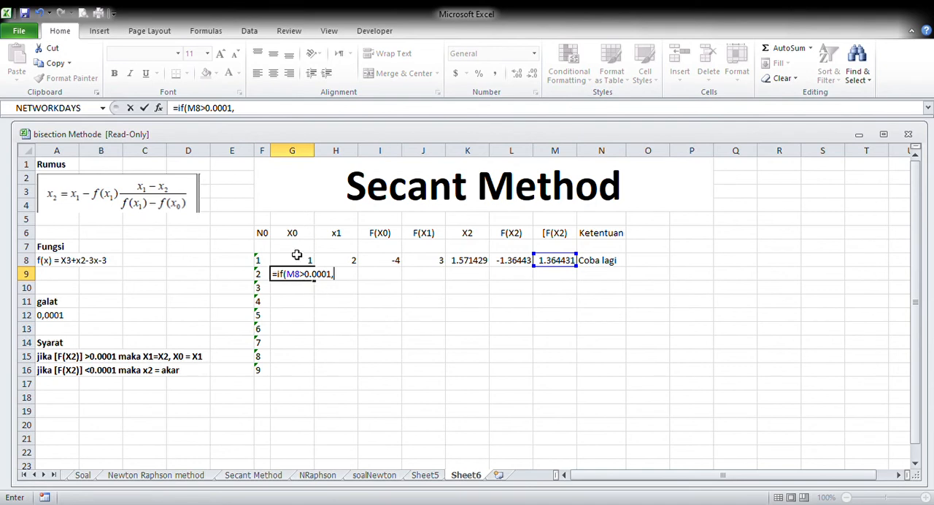
left_click(343, 263)
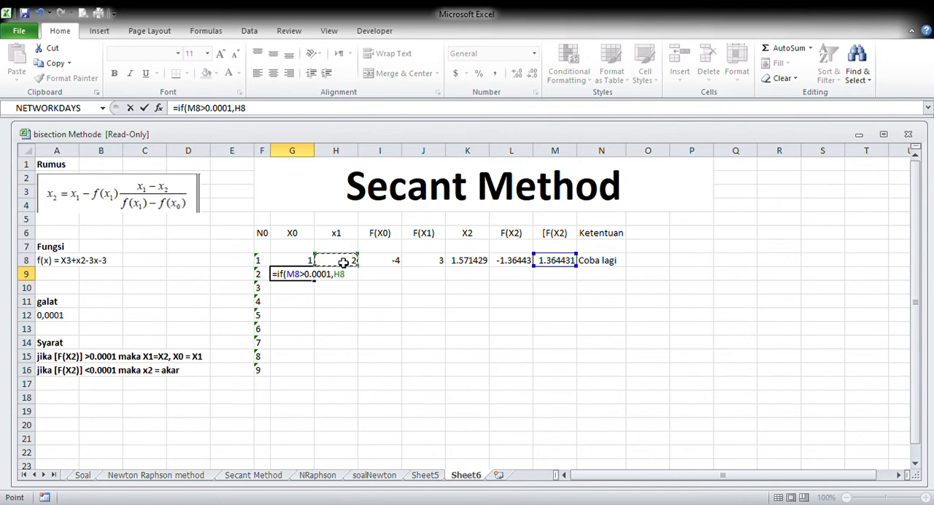
type(",")
left_click(299, 261)
key("Return")
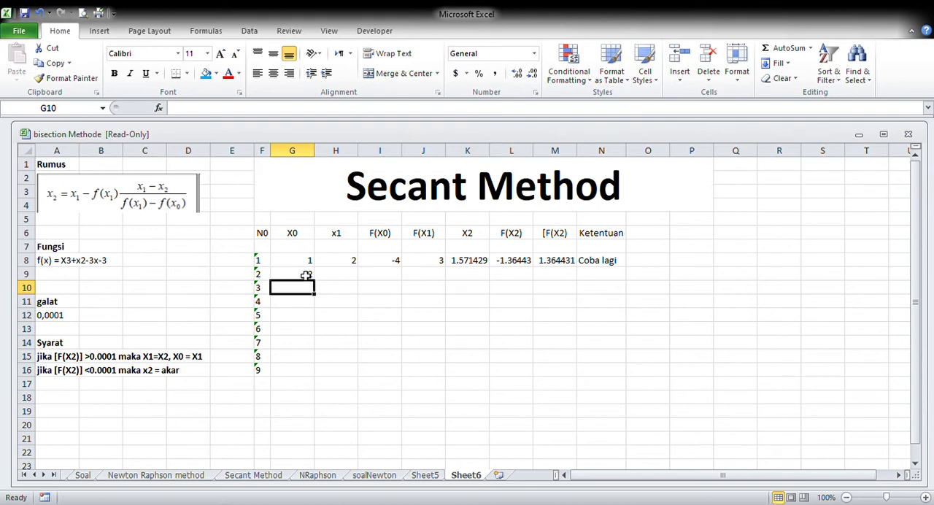
left_click(306, 275)
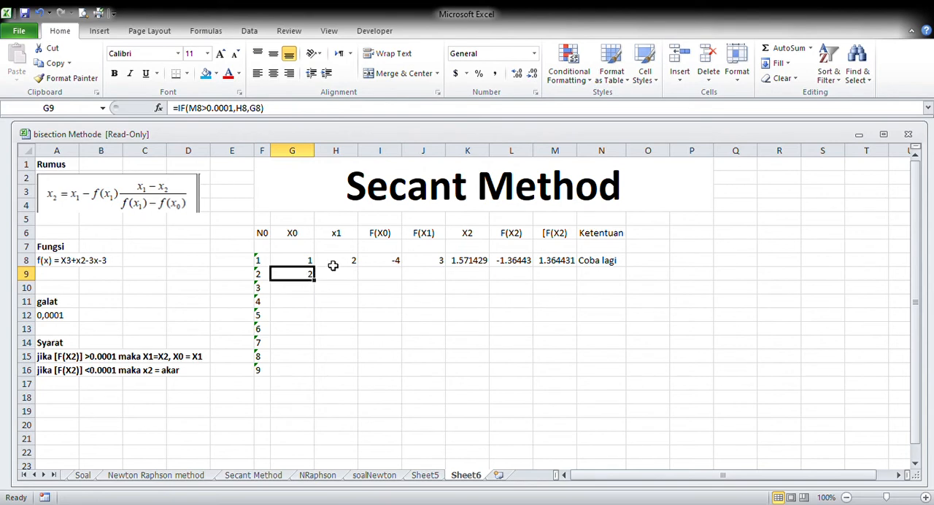
left_click(340, 260)
left_click(304, 276)
left_click(334, 264)
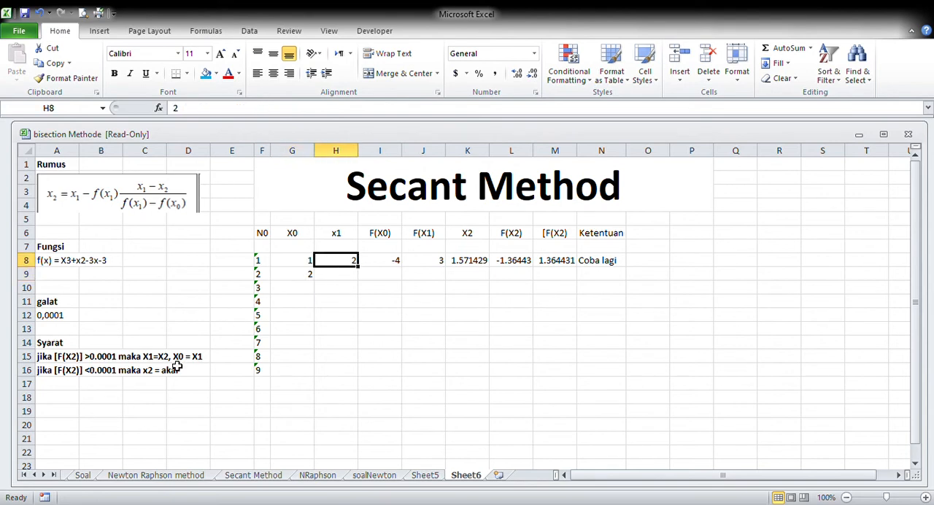
left_click(297, 274)
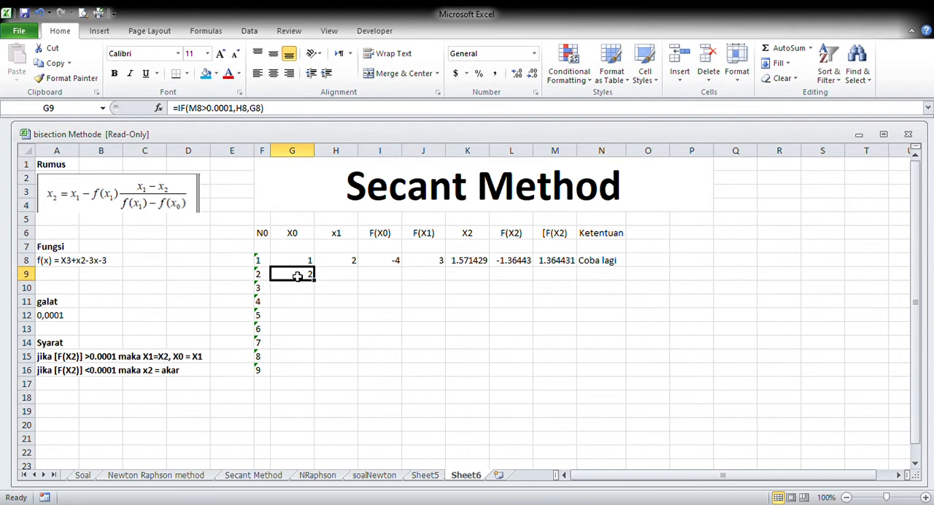
Calculate X1 for iteration 2 in H9 with the formula =IF(M8>0.0001,K8,H8) and check it against K8
left_click(559, 264)
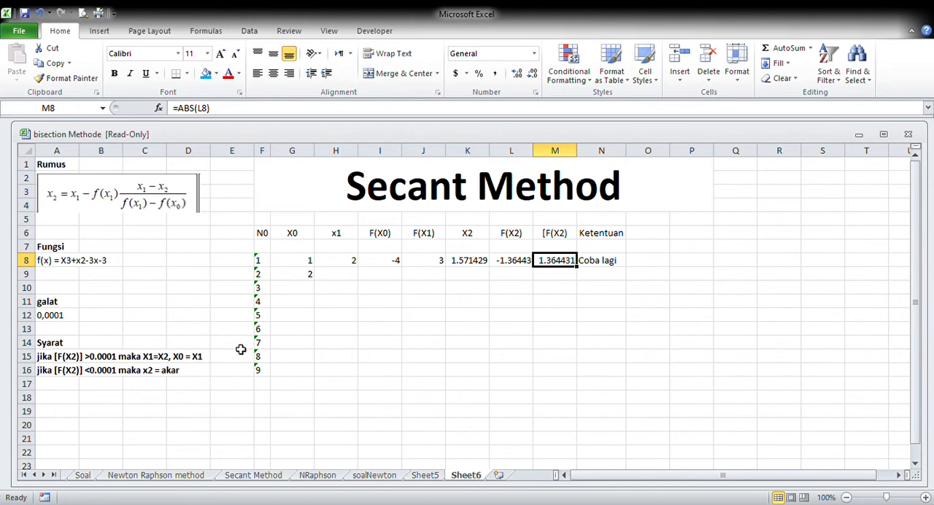
left_click(353, 276)
type("=")
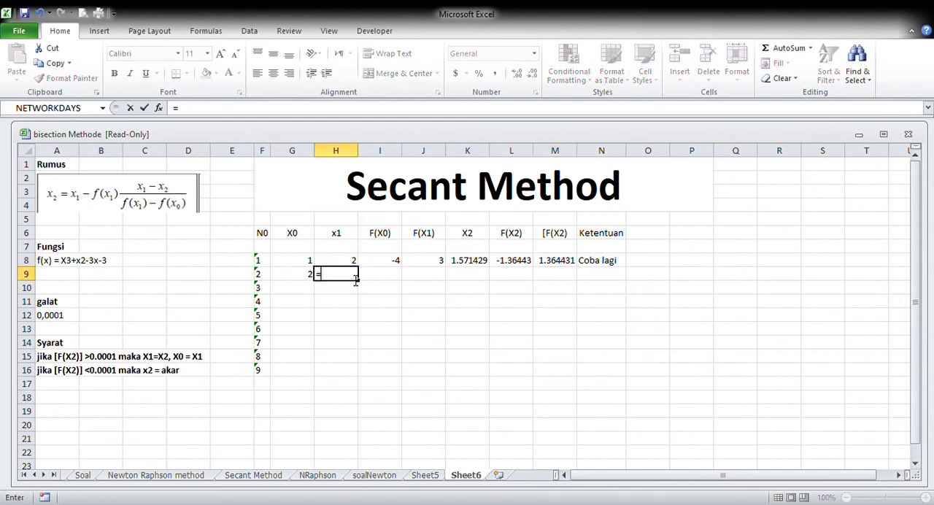
type("if(")
left_click(573, 263)
type(">0")
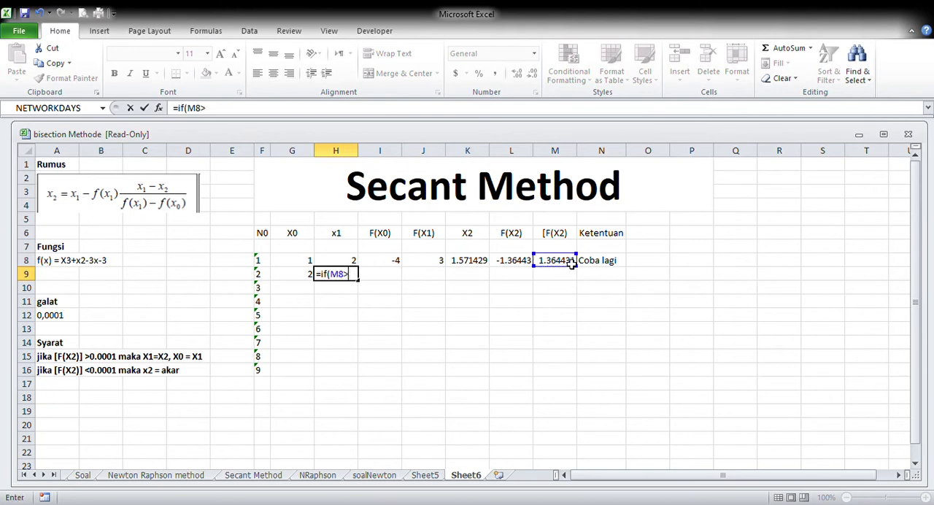
type(".0001,")
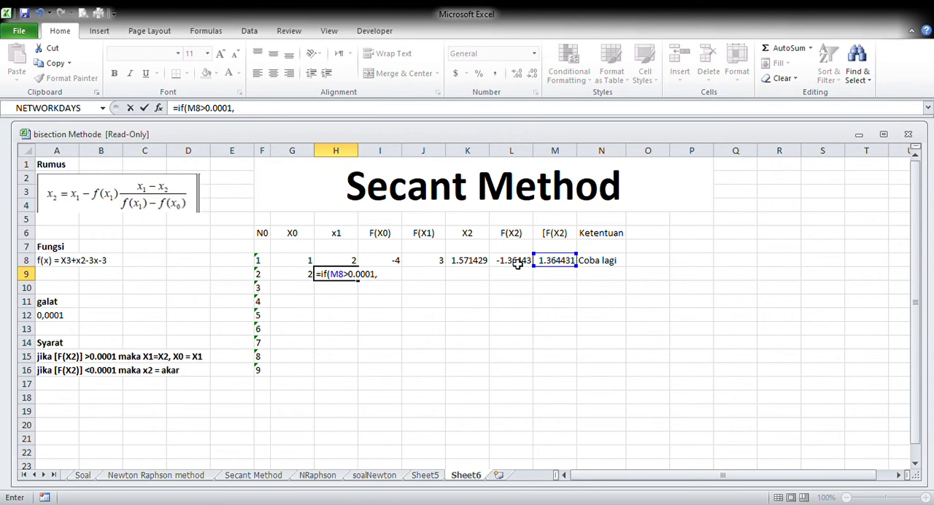
left_click(473, 263)
type(",")
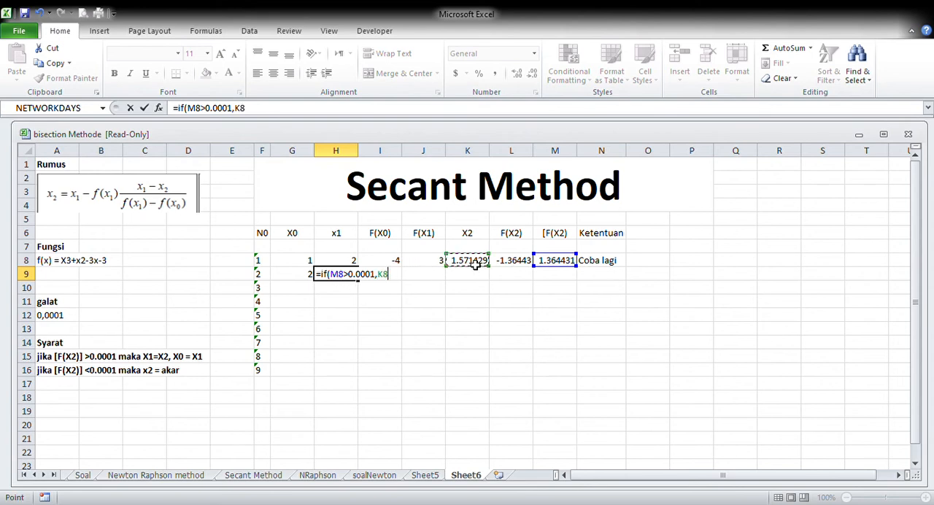
left_click(352, 262)
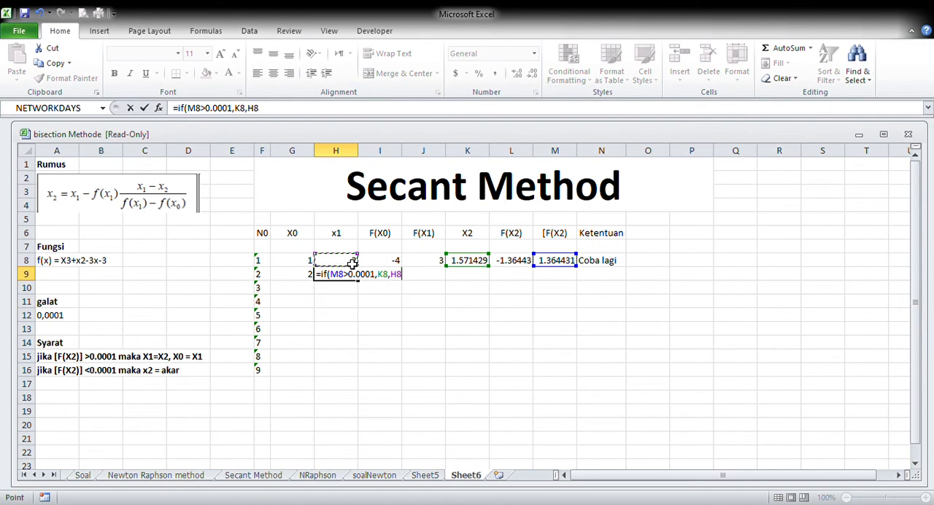
key("Return")
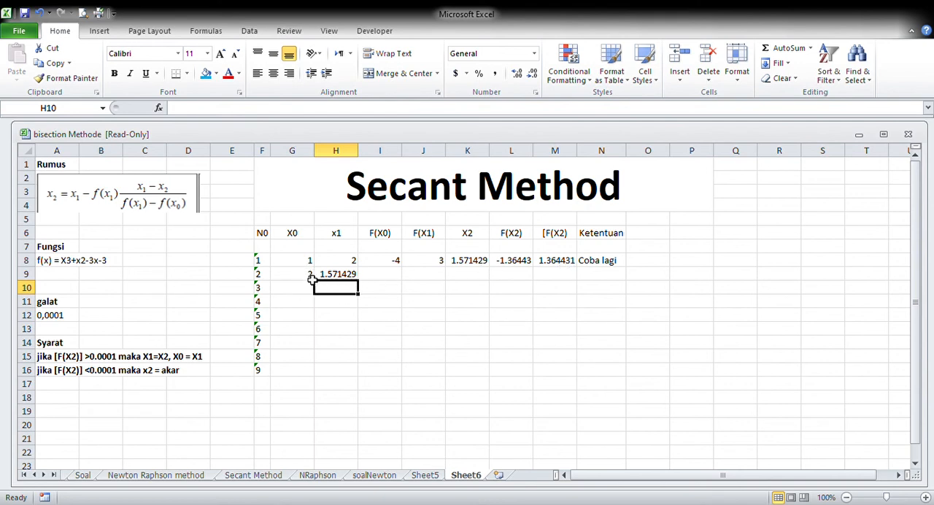
left_click(354, 263)
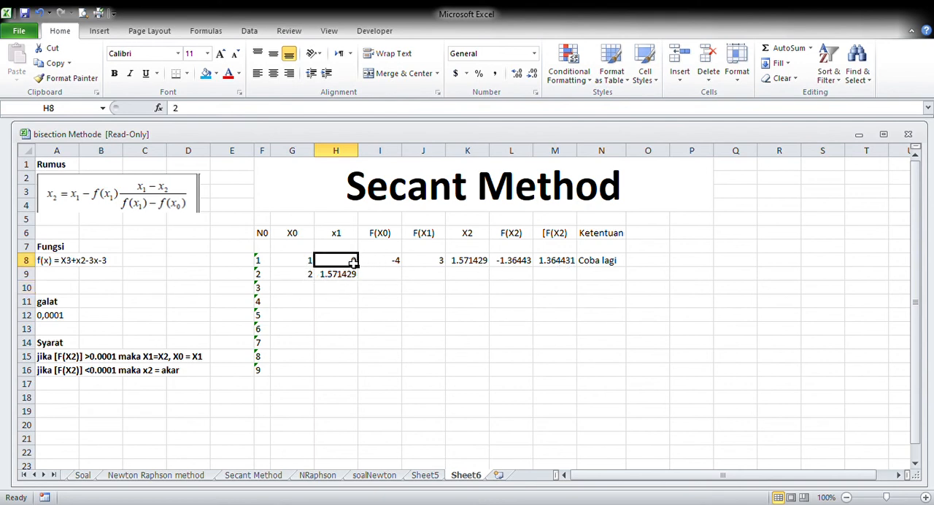
left_click(307, 278)
left_click(343, 278)
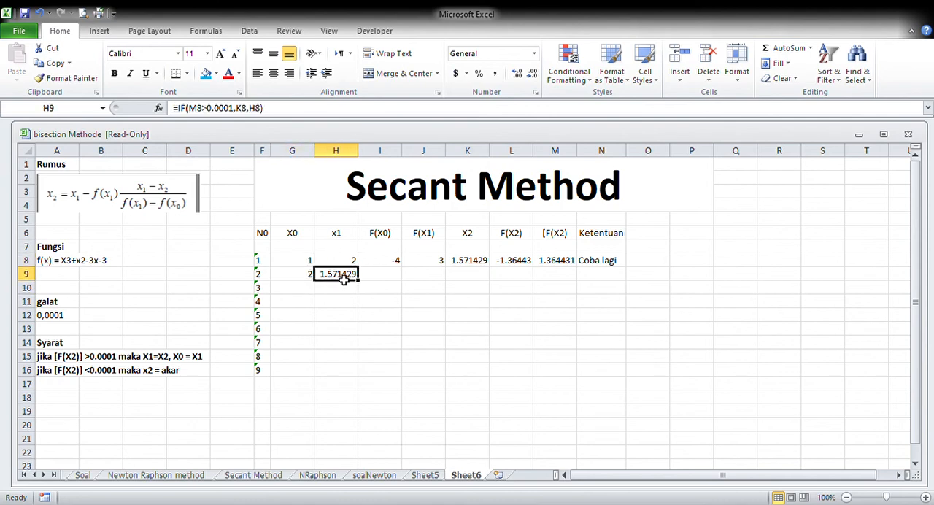
left_click(478, 263)
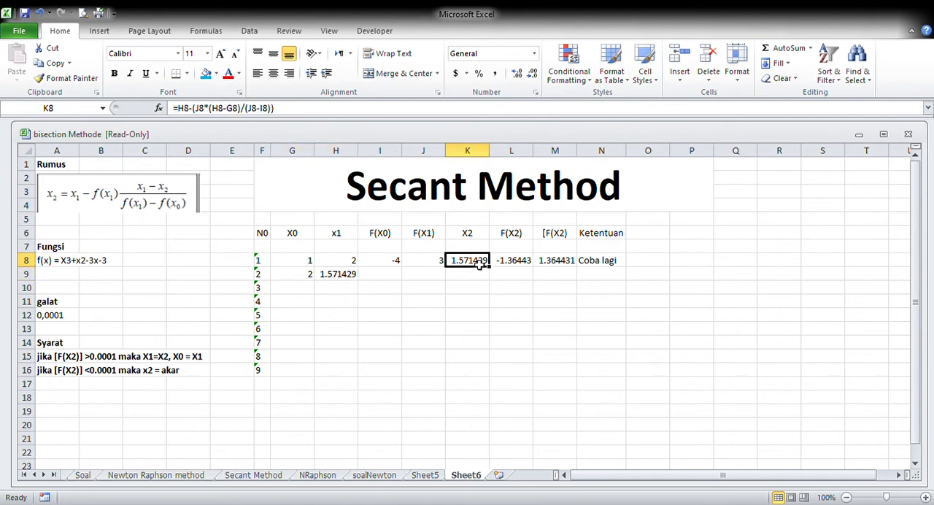
left_click(346, 278)
left_click(461, 264)
Copy the iteration 1 formulas in I8:N8 down to row 9, and fill G9:N9 down through iteration 9 in row 16
left_click(387, 281)
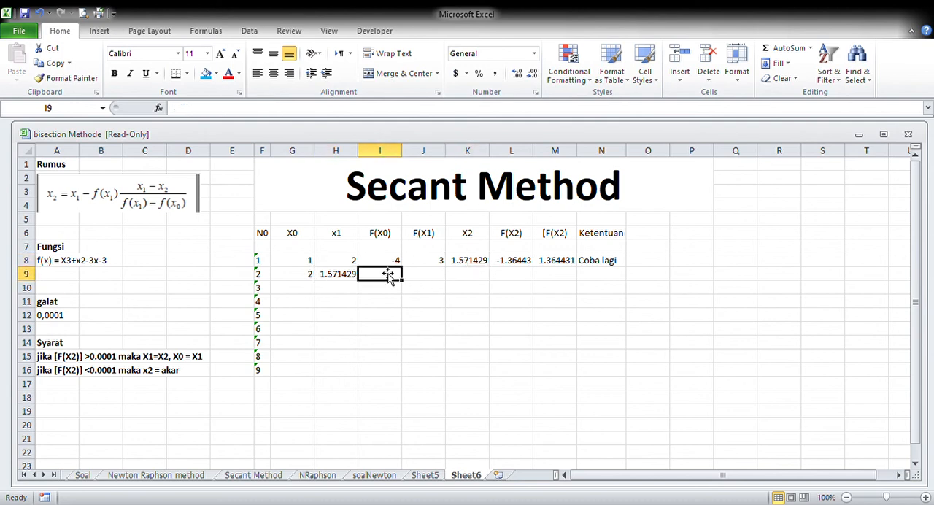
left_click(389, 261)
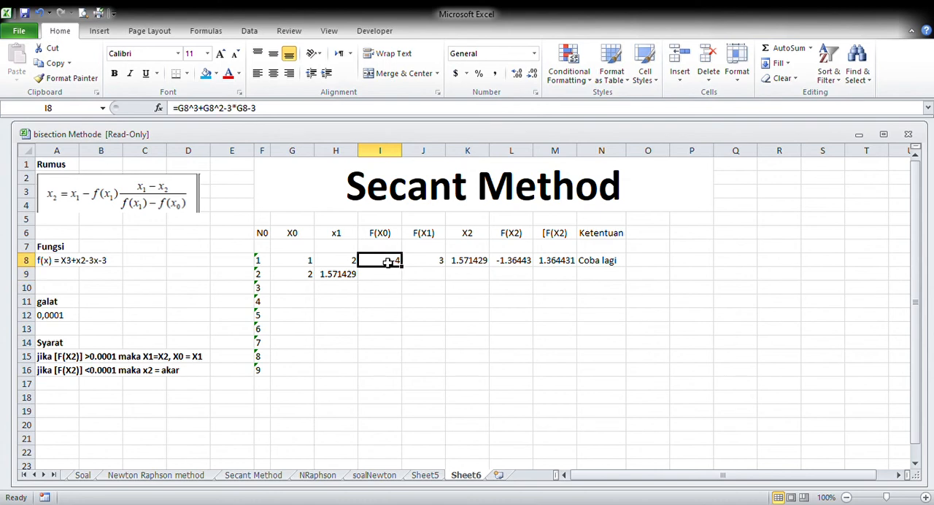
left_click(399, 305)
left_click_drag(384, 265, 630, 285)
left_click(517, 356)
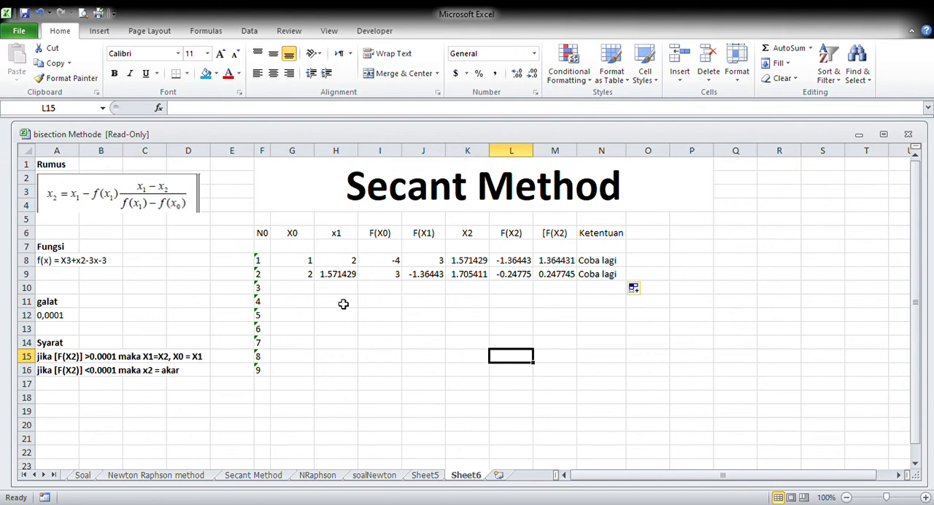
left_click_drag(312, 278, 632, 378)
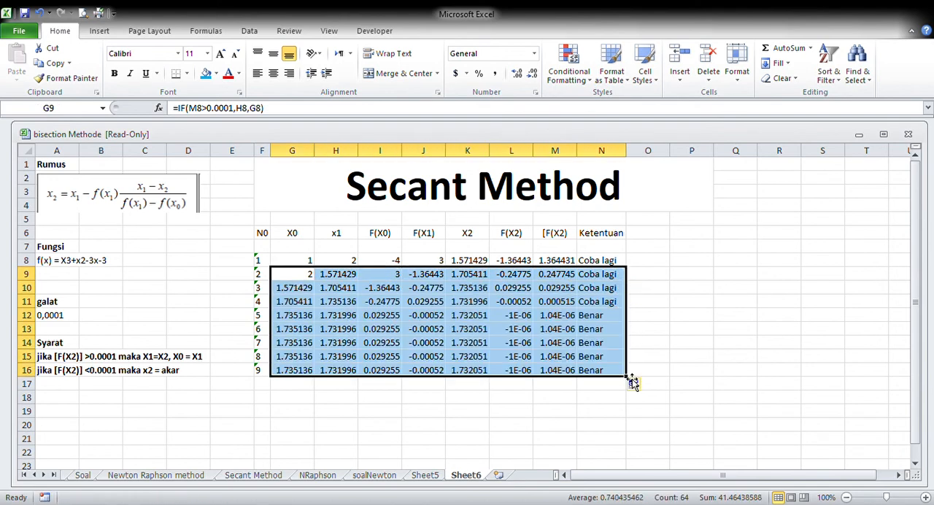
left_click(650, 305)
Highlight the iteration 5 row, F12:N12, with a light orange fill colour
left_click(610, 316)
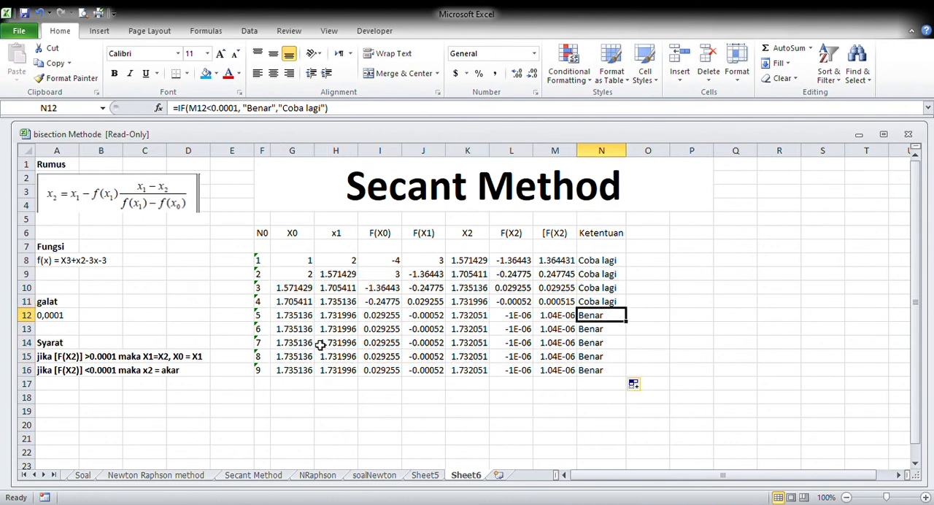
left_click_drag(267, 319, 620, 318)
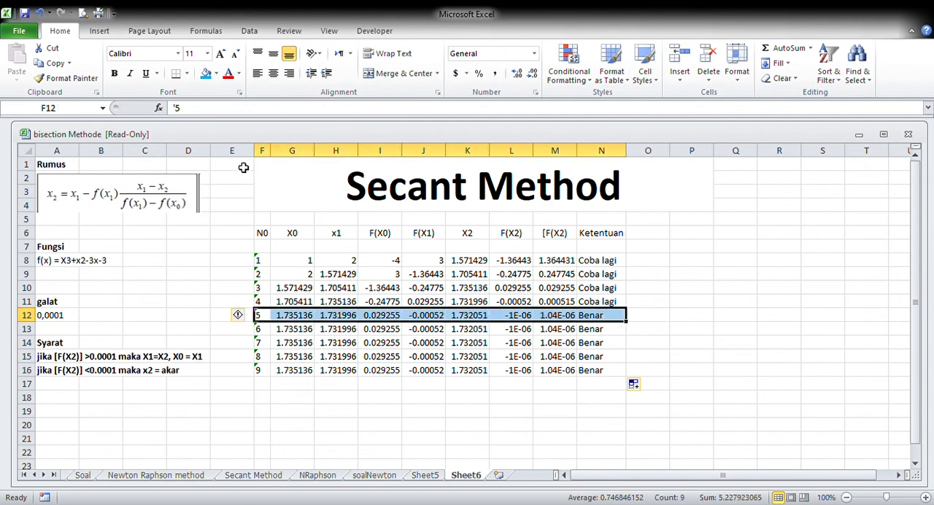
left_click(209, 74)
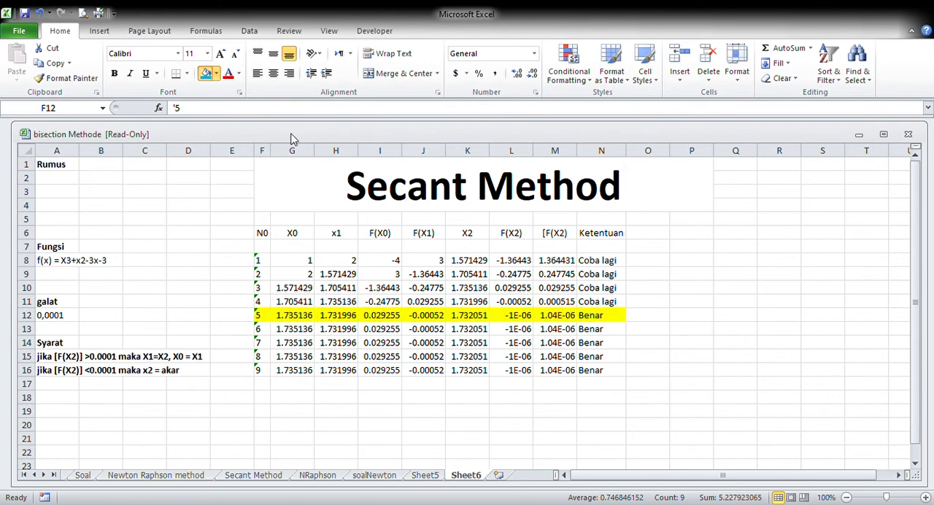
left_click(308, 116)
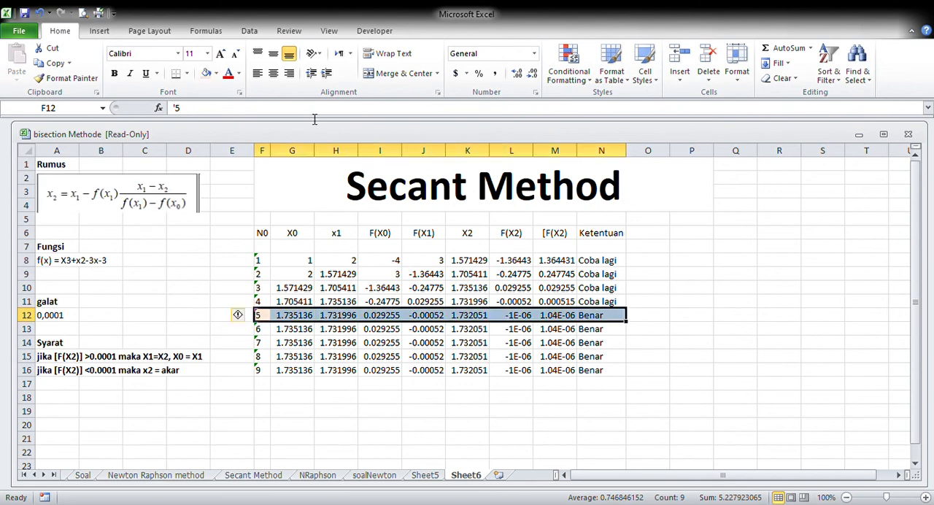
left_click(386, 424)
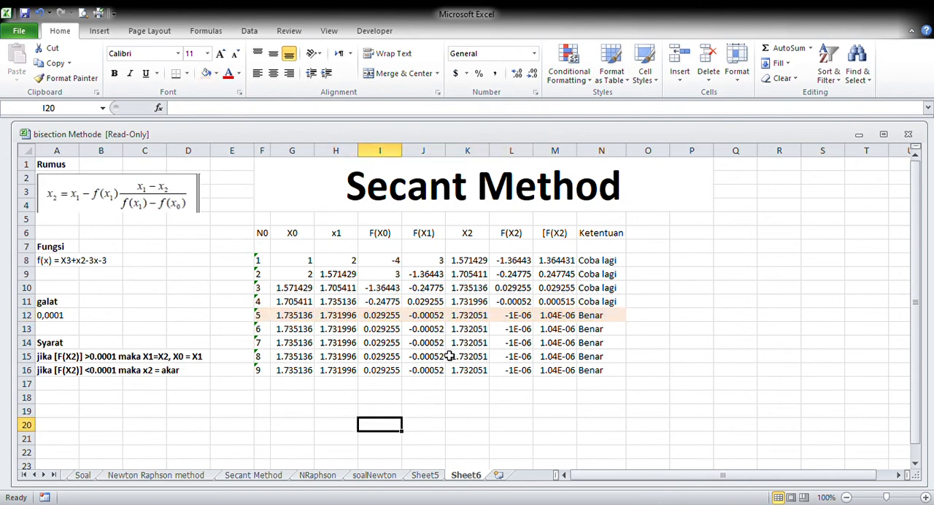
left_click(160, 385)
left_click_drag(162, 388, 158, 385)
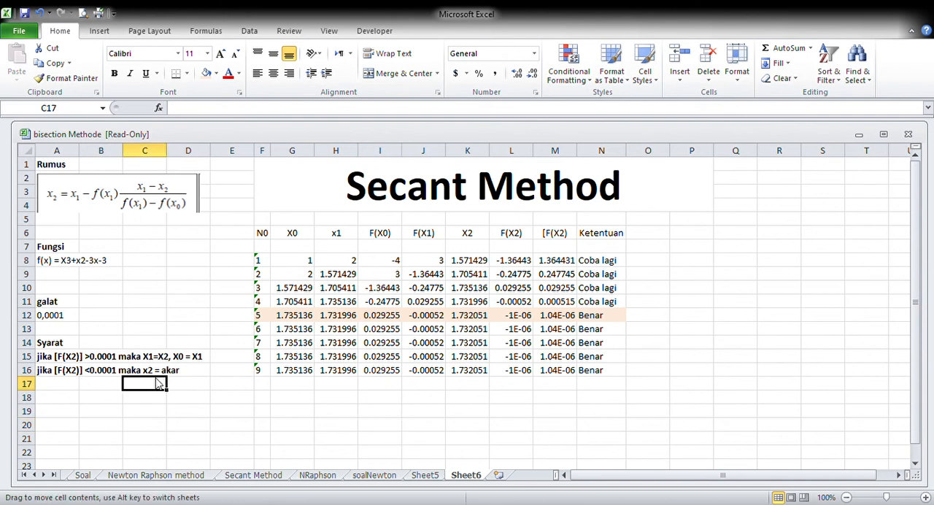
left_click(396, 319)
left_click_drag(400, 321, 456, 293)
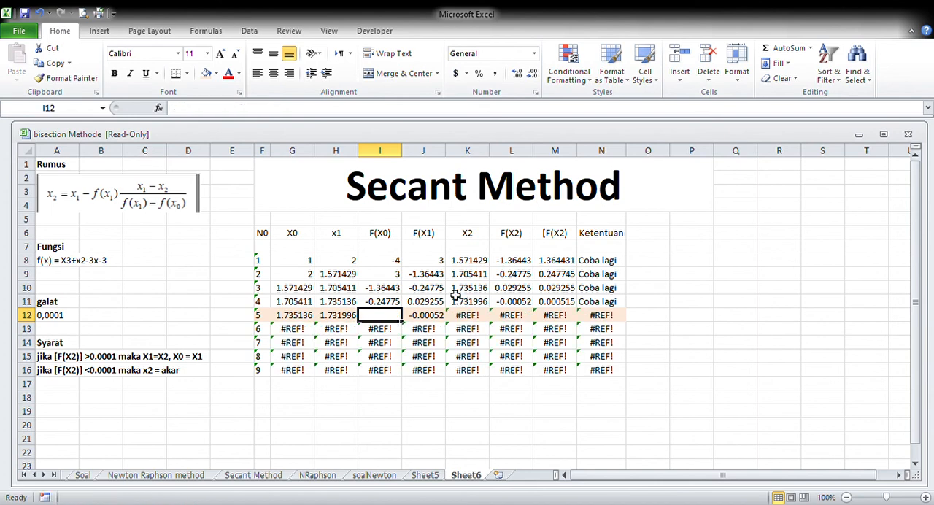
key("ctrl+z")
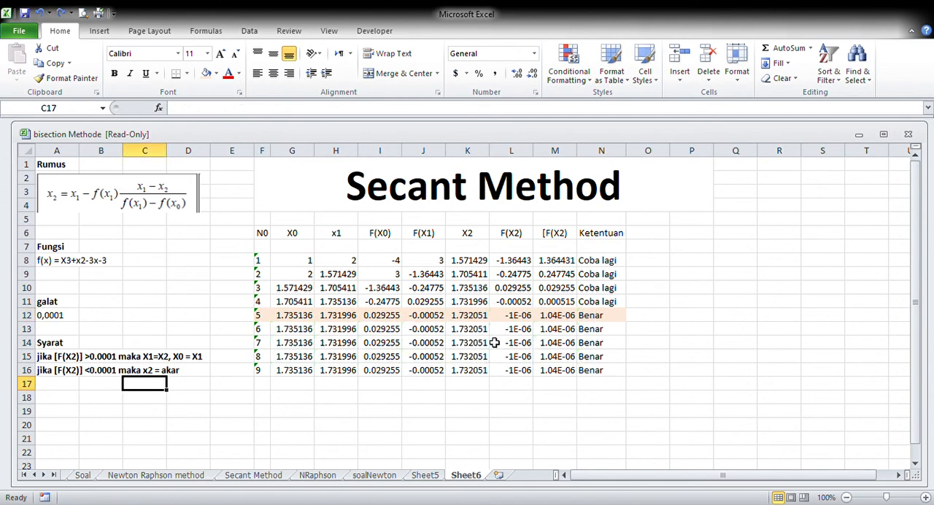
Highlight the iteration 5 X2 value in K12 with a green fill colour
left_click(475, 319)
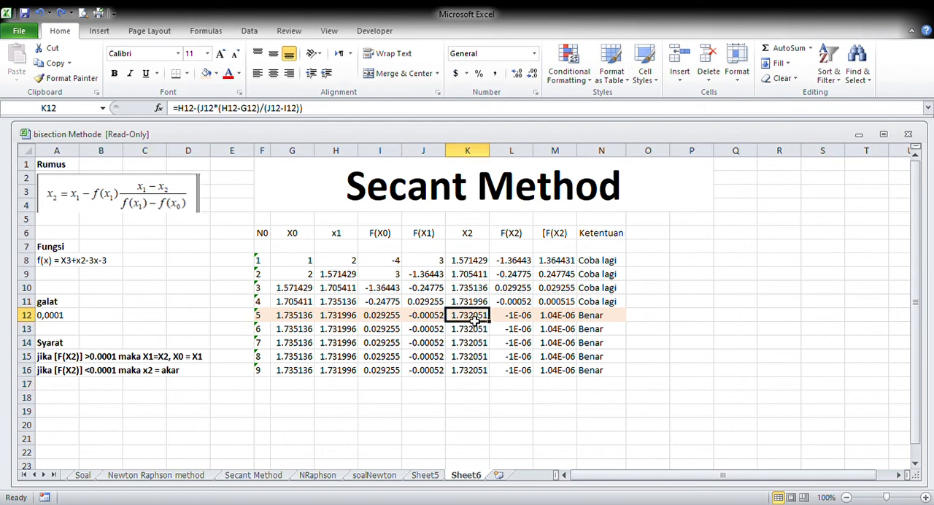
left_click(214, 74)
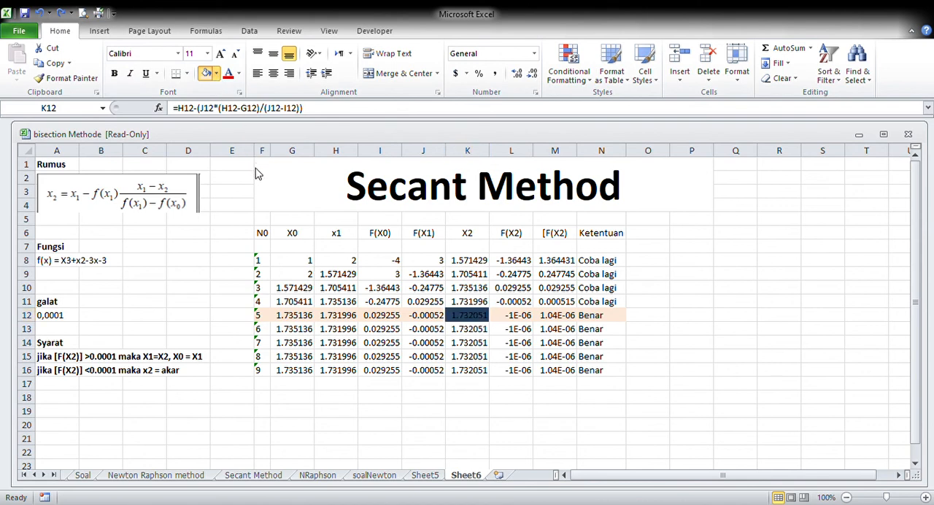
Enter the conclusion "Maka akar persamaan dari F(x) adalah 1,732051" in G18 below the iteration table
left_click(318, 400)
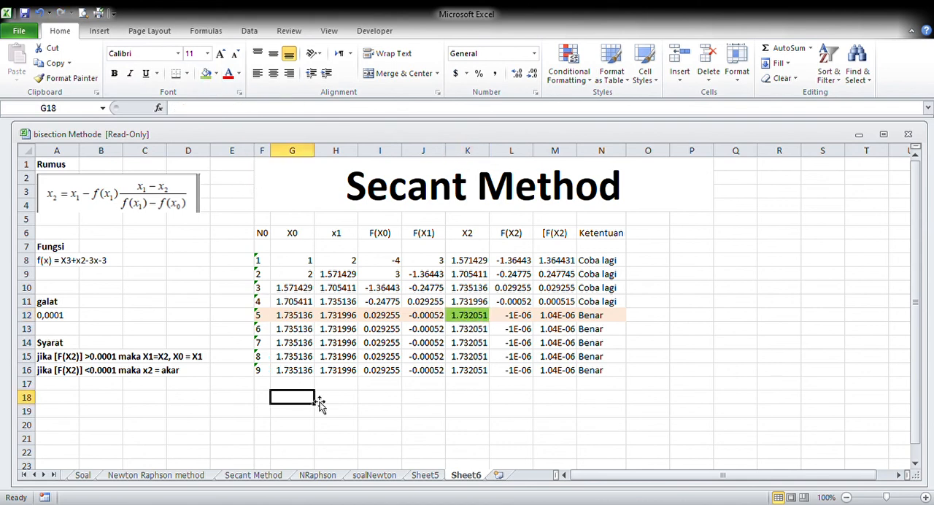
type("Maka")
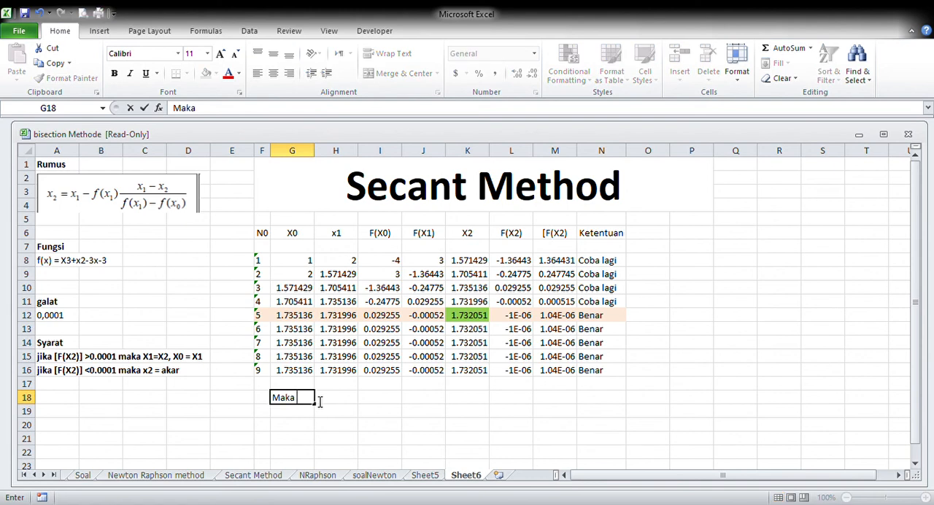
type(" akar persamaan ")
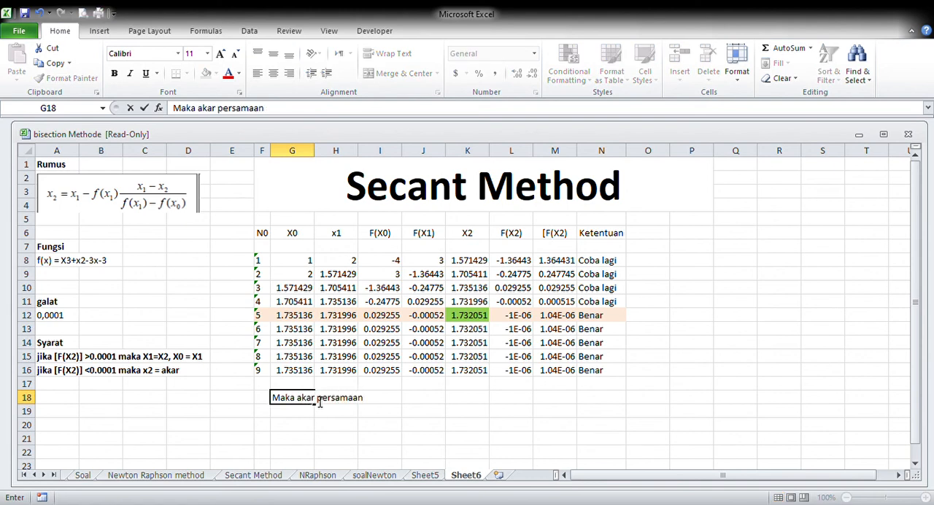
type("dari F(x) adalah 1,732051")
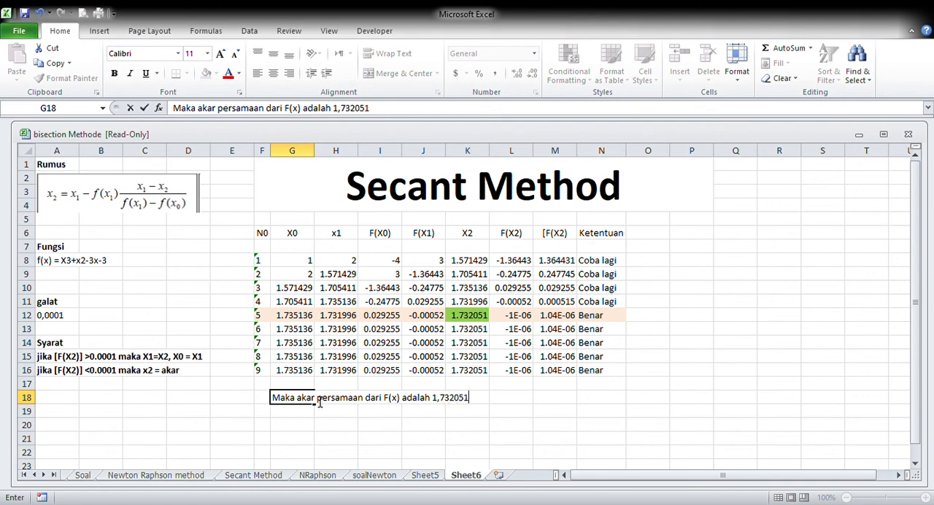
left_click(413, 431)
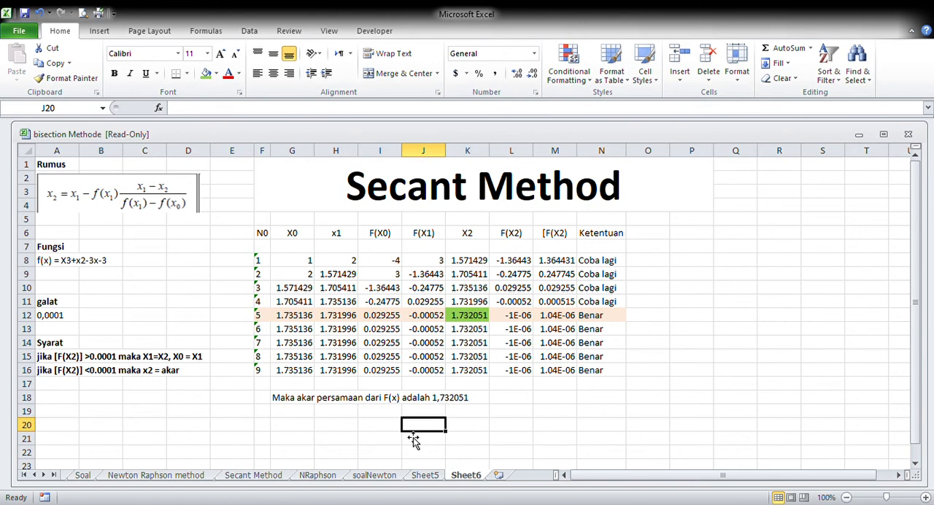
left_click(506, 440)
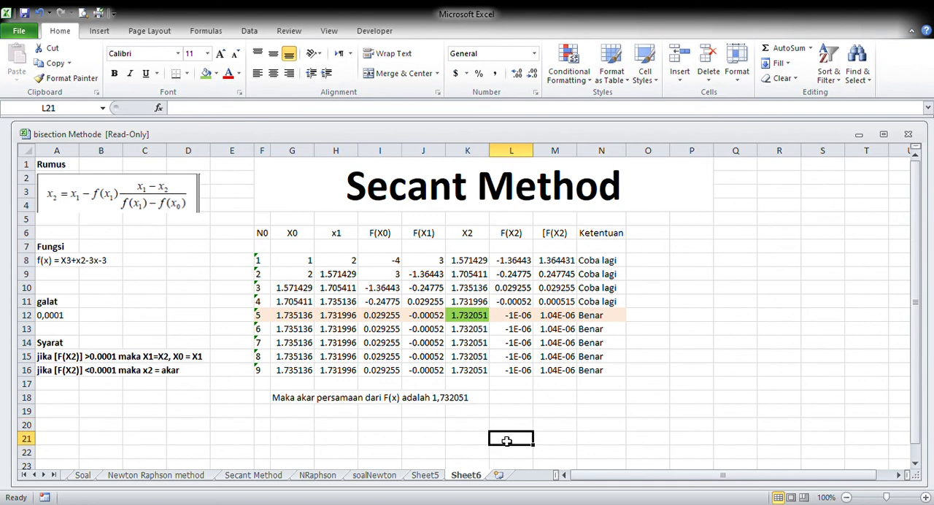